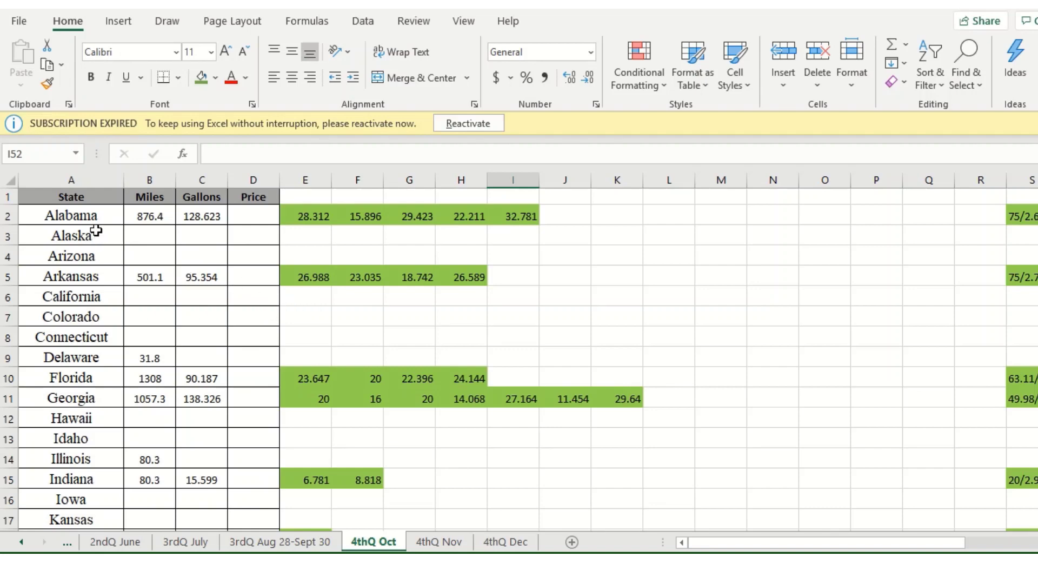
- Review the miles and gallons listed for every state on the 4thQ Oct sheet
scroll(79, 277, "down", 5)
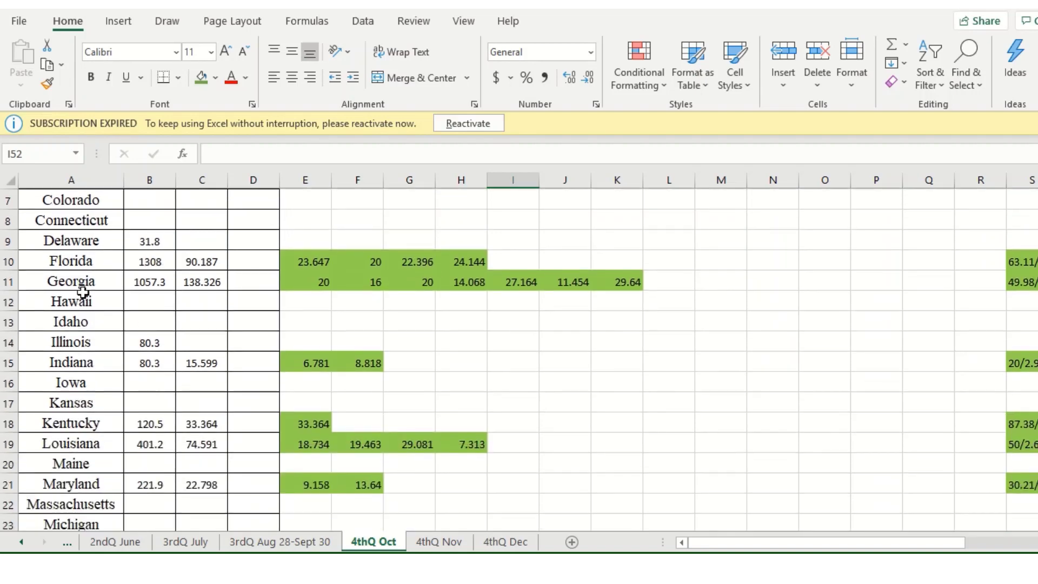
scroll(81, 294, "down", 7)
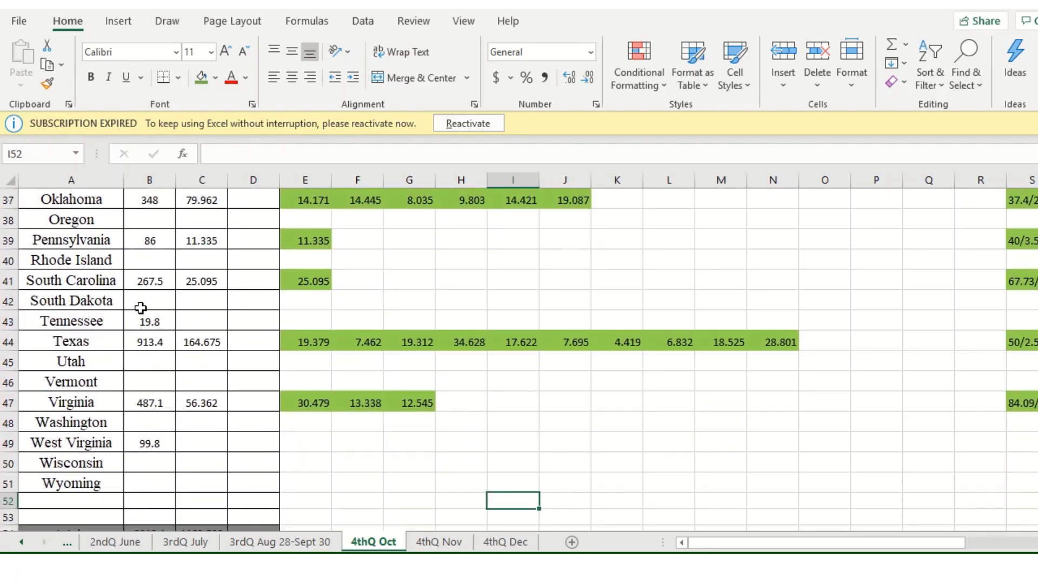
scroll(165, 302, "up", 1)
scroll(160, 300, "up", 10)
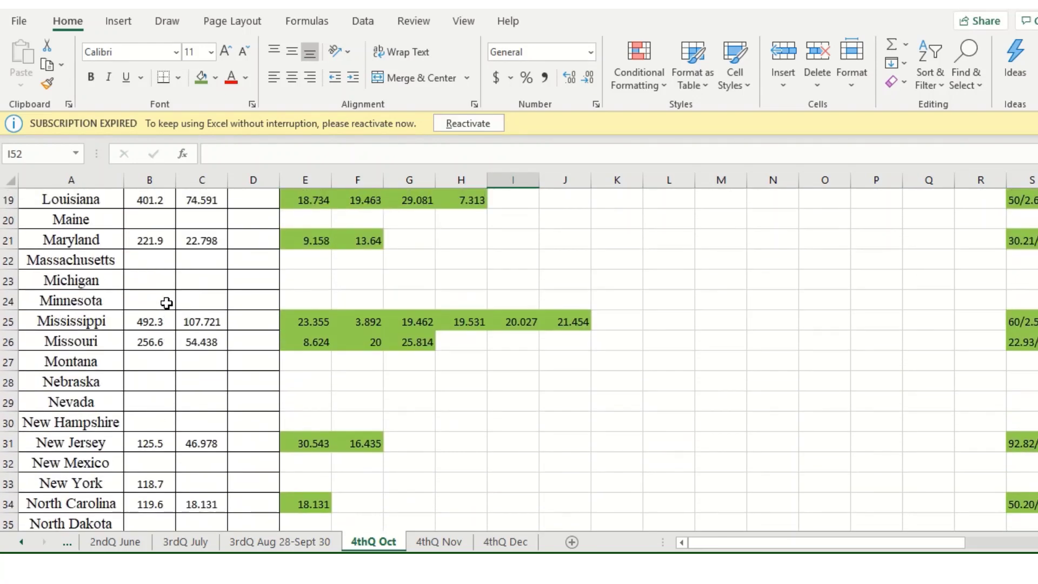
scroll(165, 303, "up", 1)
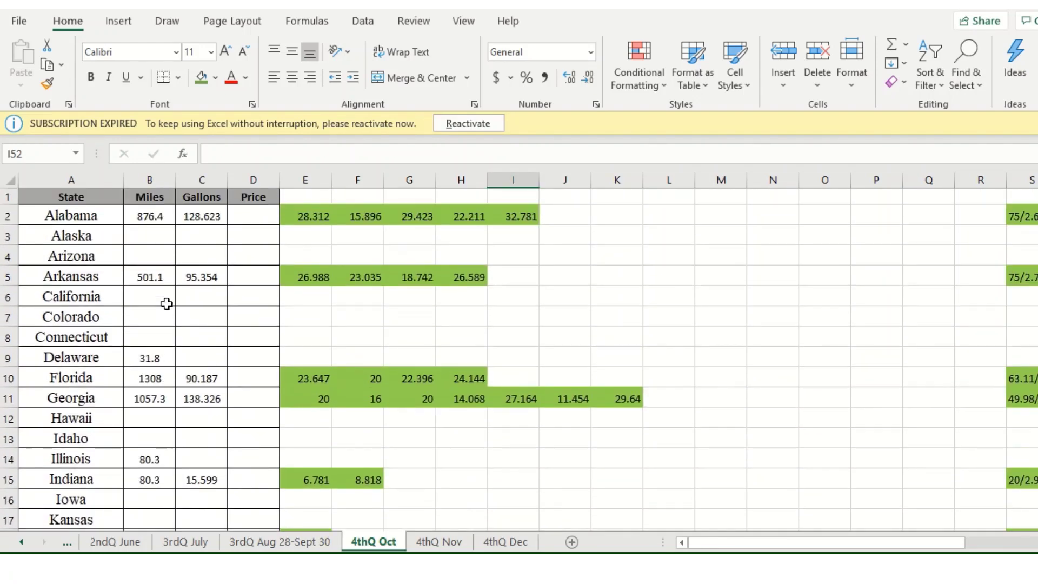
- Examine Alabama's individual fuel purchases in E2 to I2 and the formula behind its Gallons cell on the October sheet
left_click(317, 214)
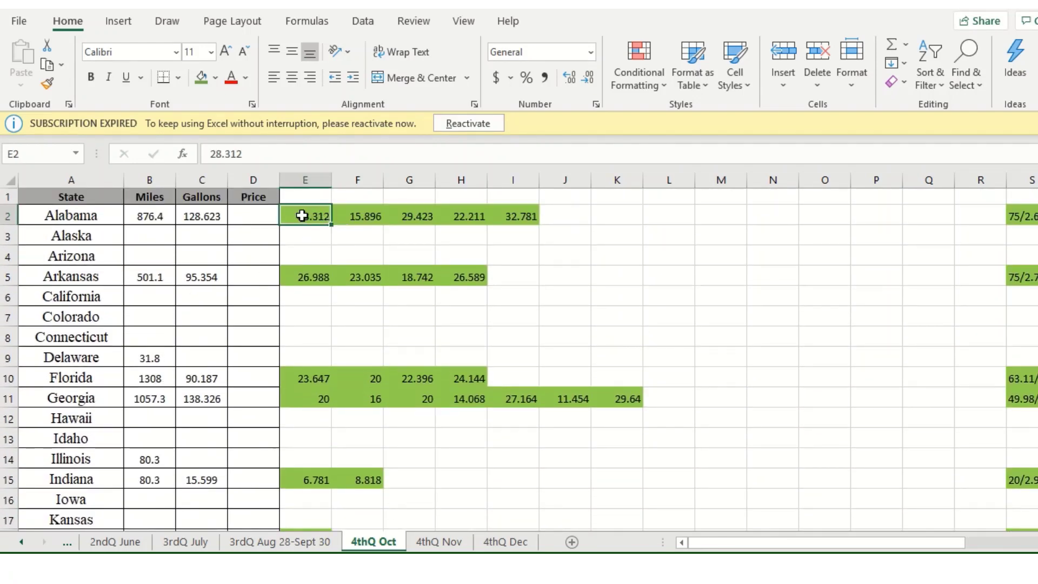
left_click(349, 219)
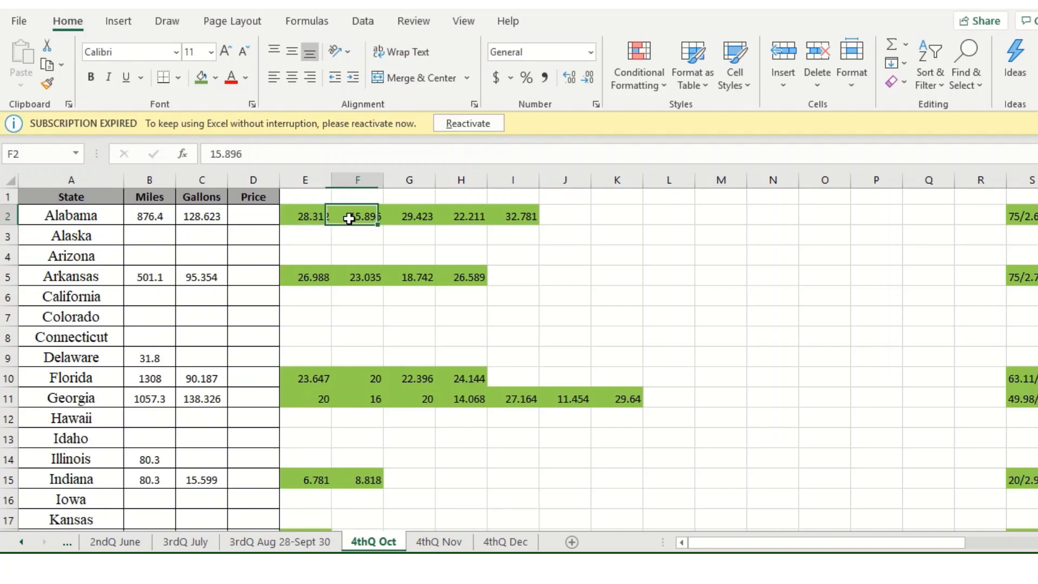
left_click(414, 216)
left_click(458, 224)
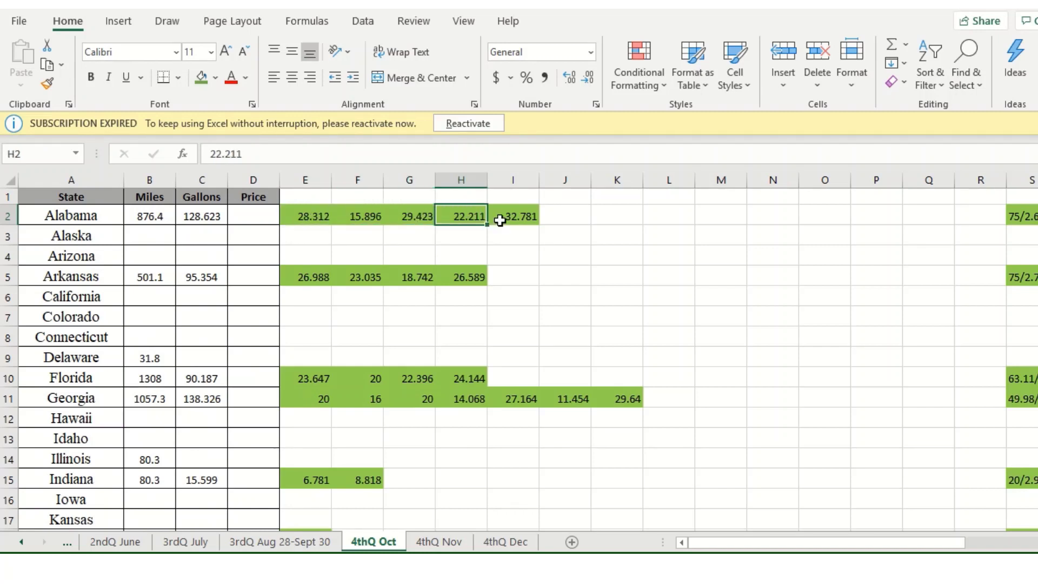
left_click(514, 216)
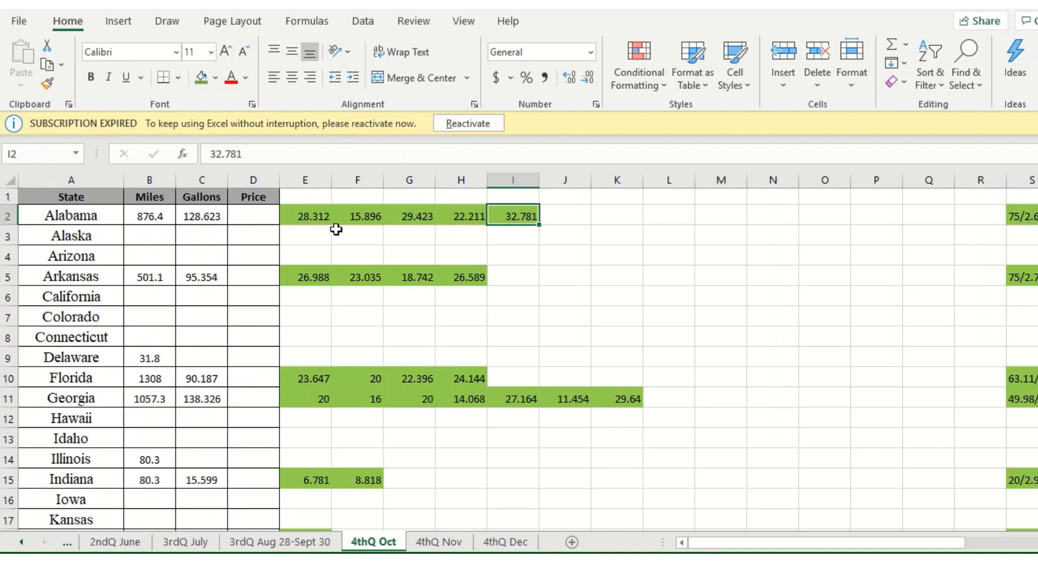
double_click(199, 214)
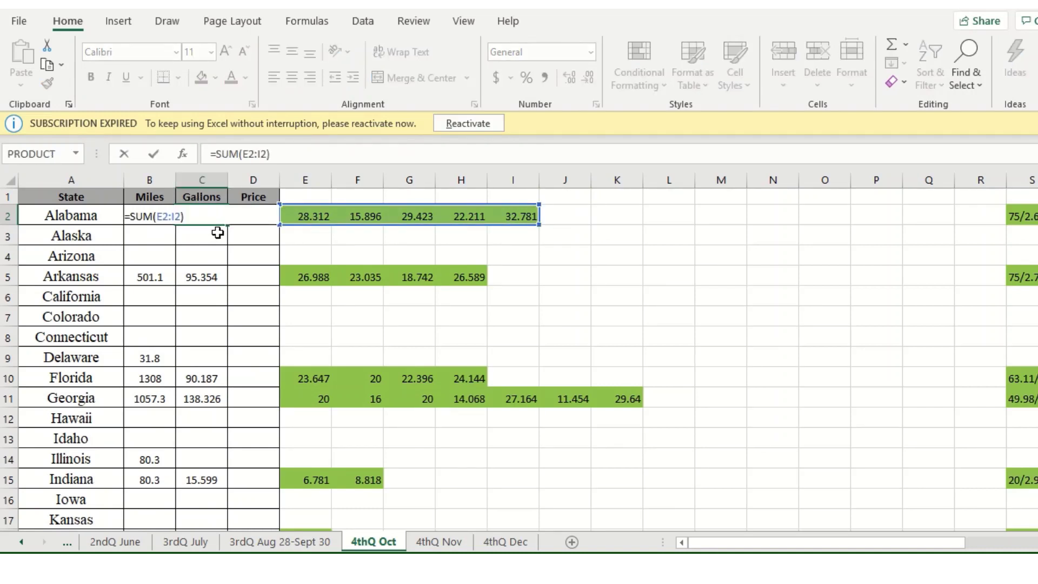
key("Return")
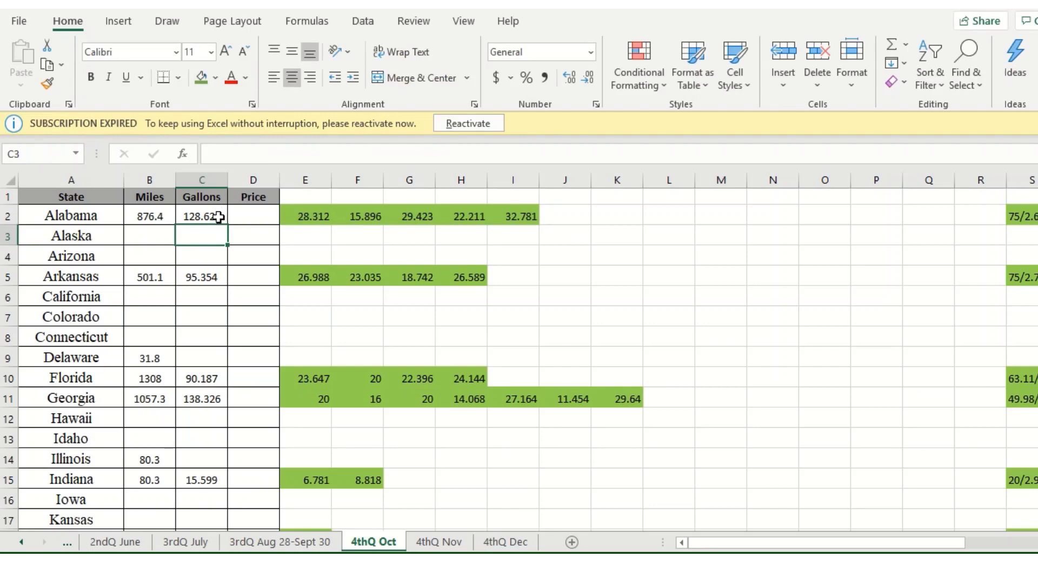
- Inspect the formula behind the Gallons total in the totals row of the October sheet
scroll(219, 231, "down", 11)
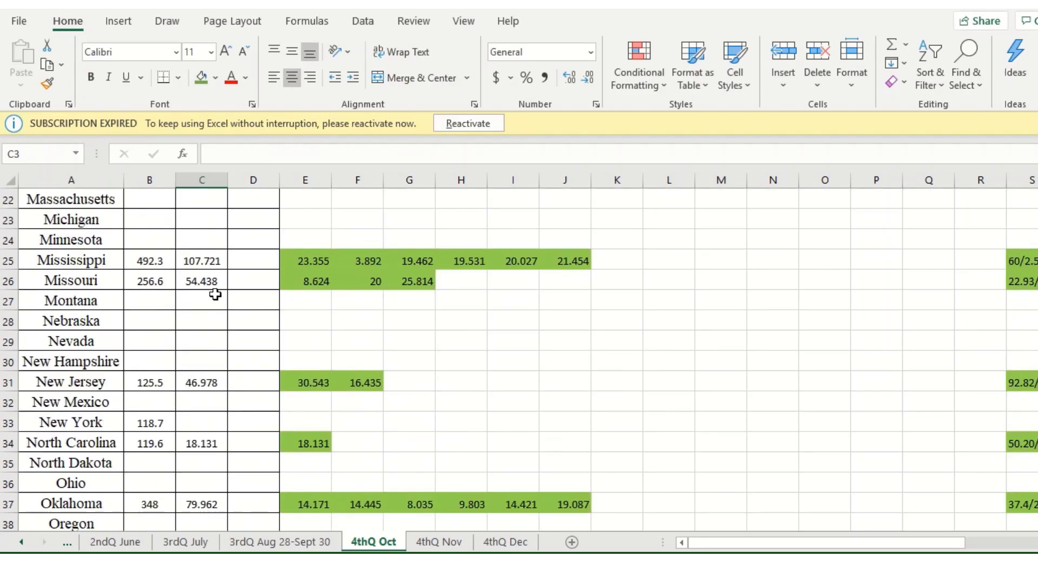
scroll(215, 299, "down", 4)
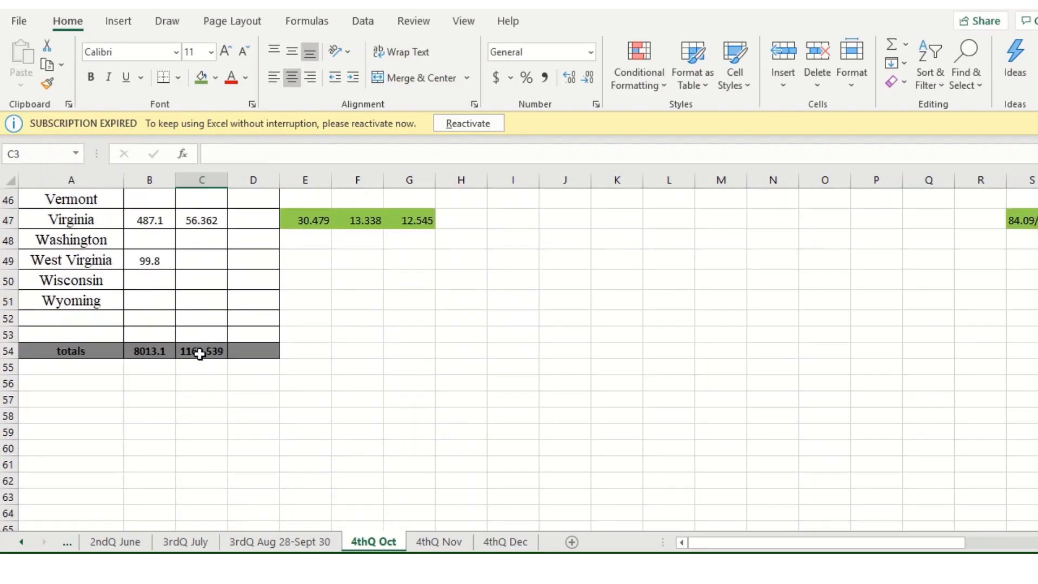
double_click(199, 351)
key("Return")
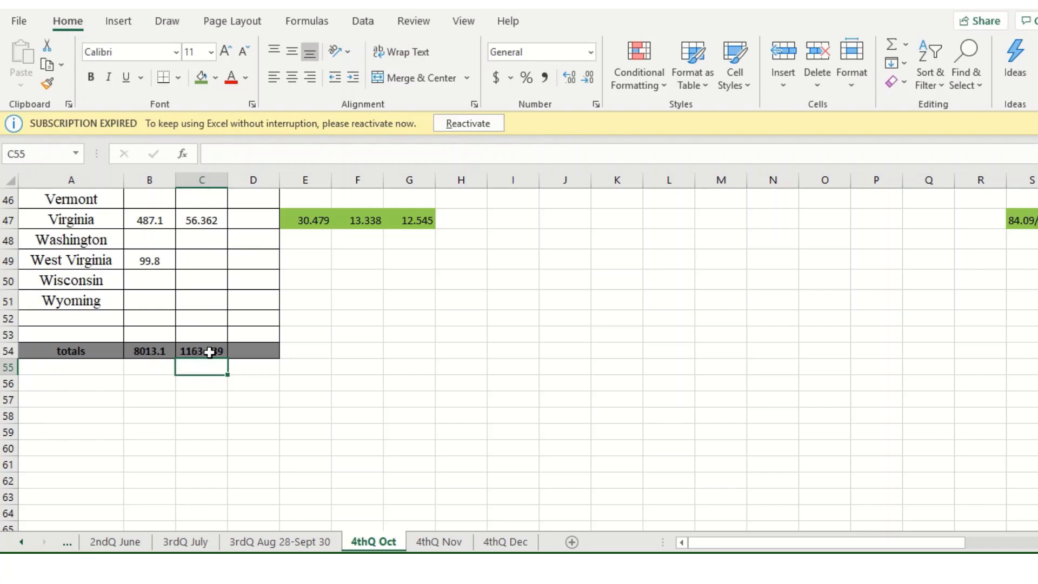
- Check the totals rows for miles and gallons on the 4thQ Nov and 4thQ Dec sheets
left_click(439, 540)
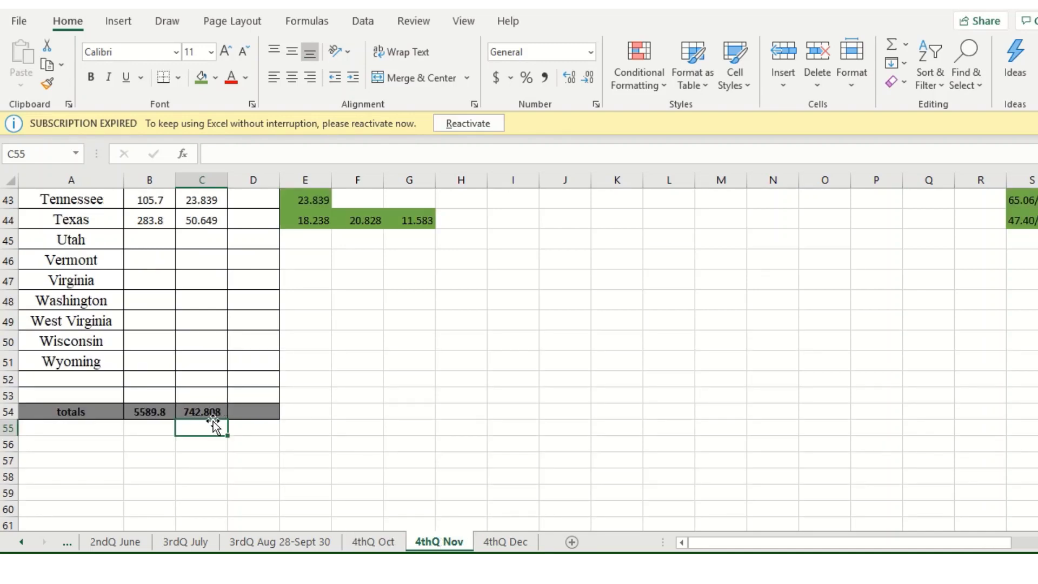
left_click(506, 541)
scroll(254, 437, "down", 7)
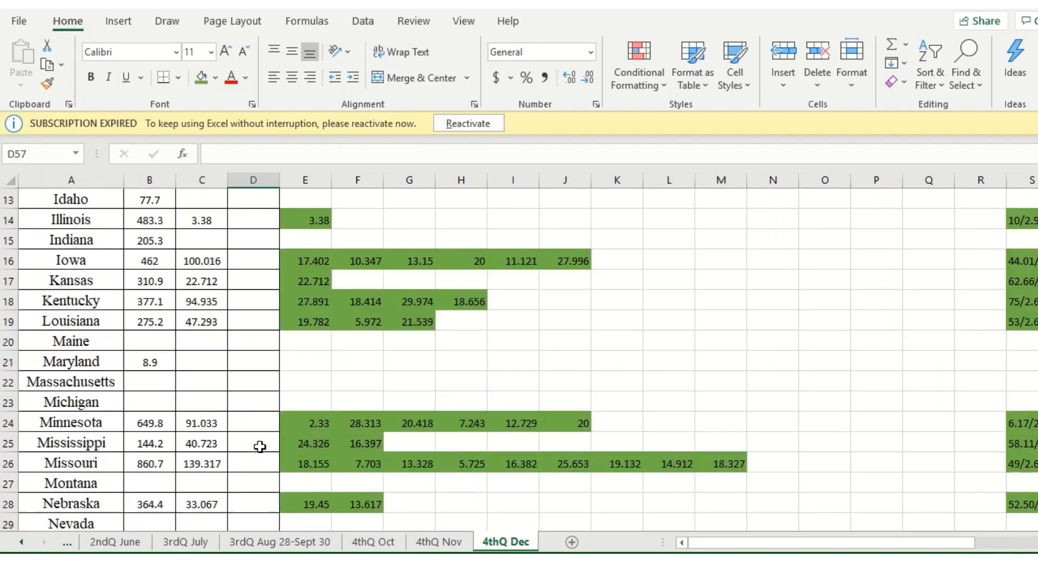
scroll(249, 428, "down", 8)
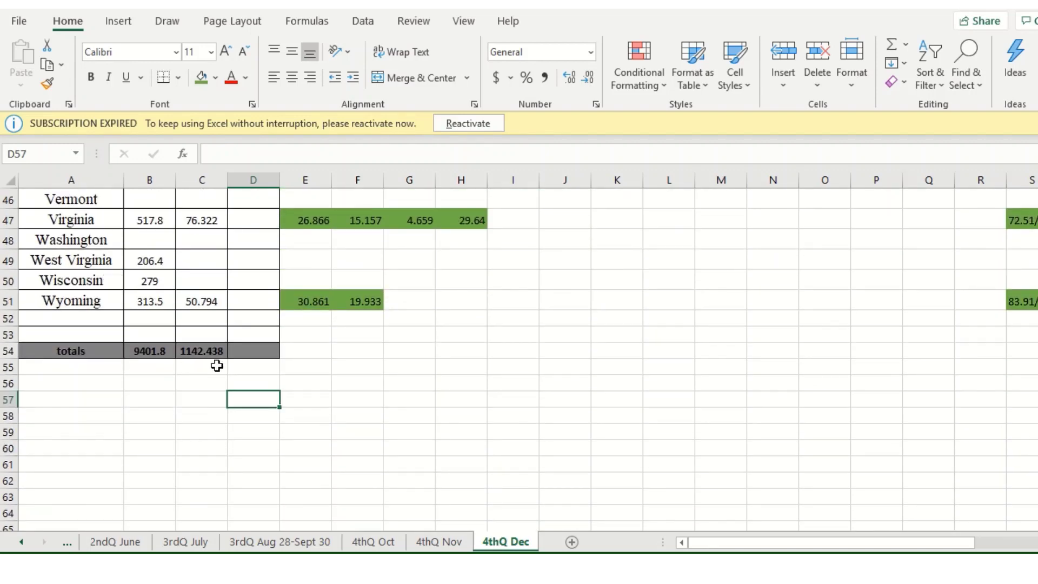
- Return to the 4thQ Oct sheet and review the Miles column from Alabama down to the totals row
left_click(380, 541)
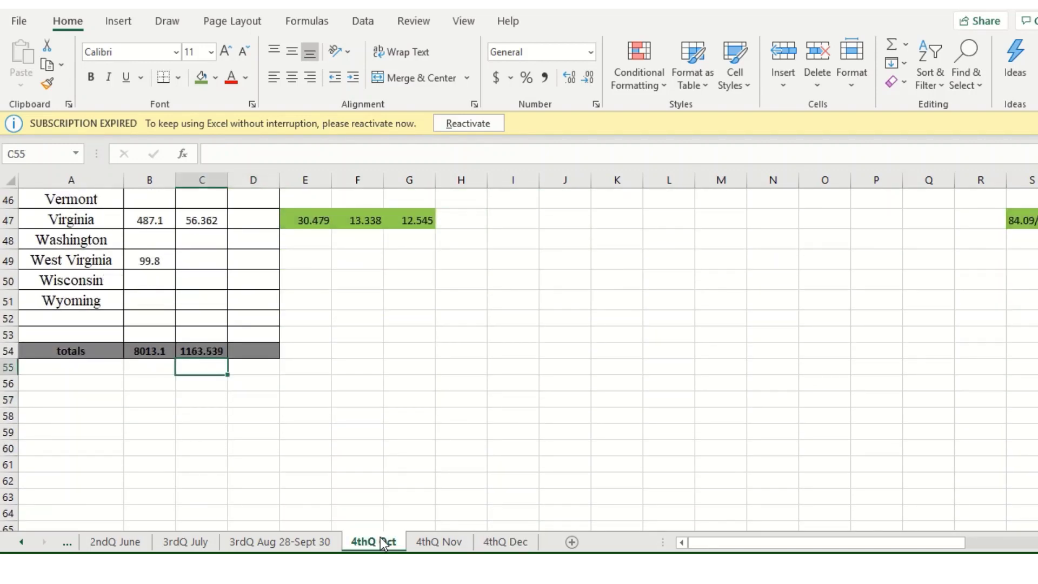
scroll(304, 441, "up", 1)
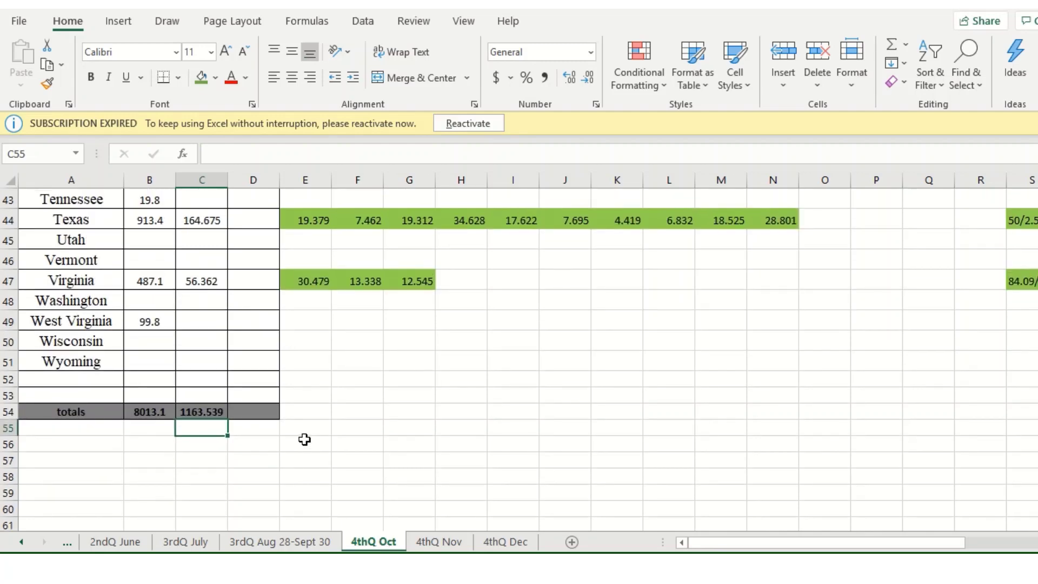
scroll(305, 440, "up", 8)
scroll(306, 438, "up", 6)
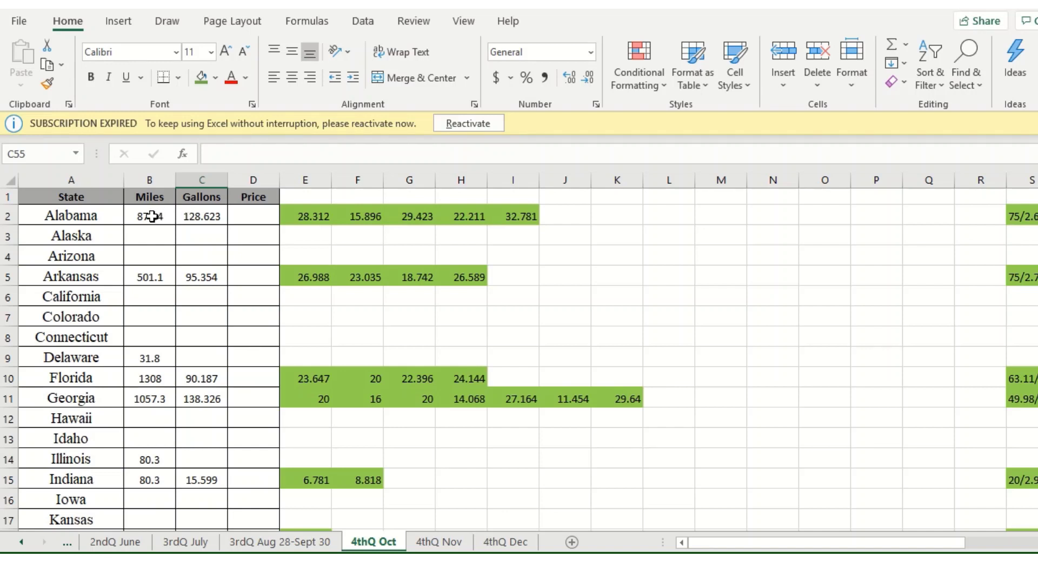
left_click(84, 217)
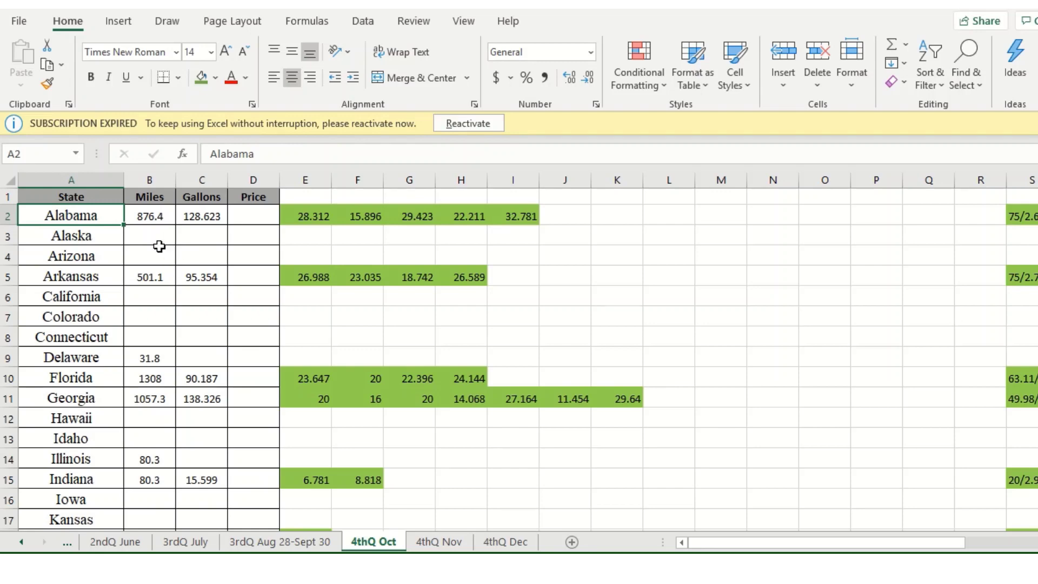
scroll(151, 251, "down", 3)
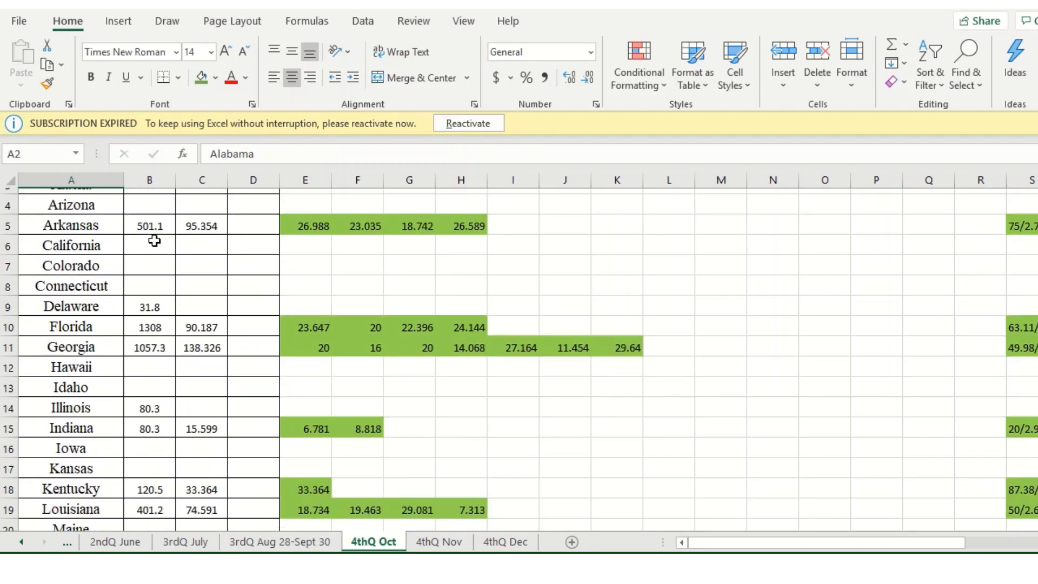
scroll(149, 257, "down", 10)
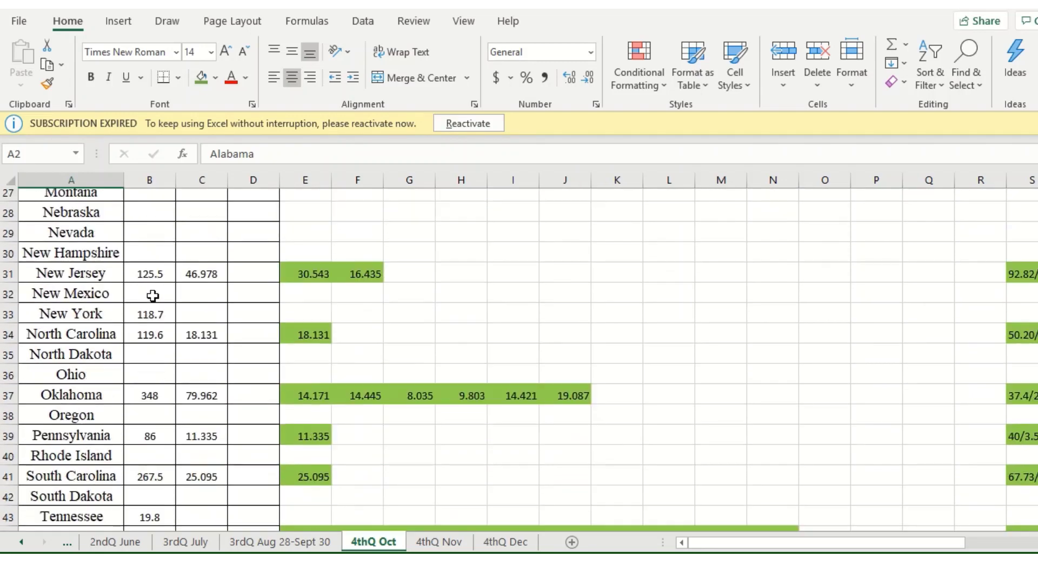
scroll(154, 299, "down", 2)
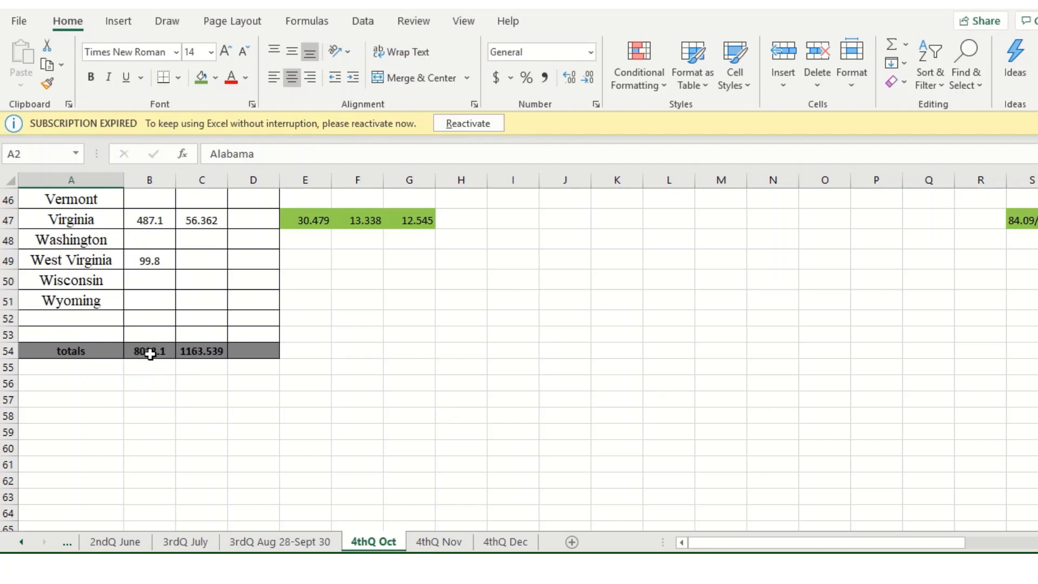
- Compare the monthly miles and gallons totals across the November, December and October sheets, finishing among the October state rows
left_click(435, 542)
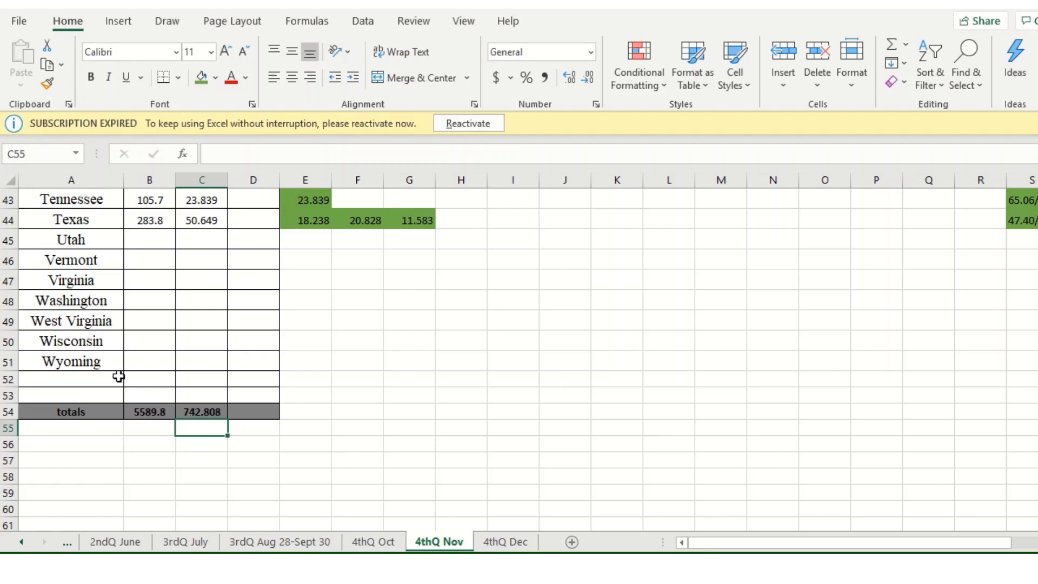
left_click(477, 542)
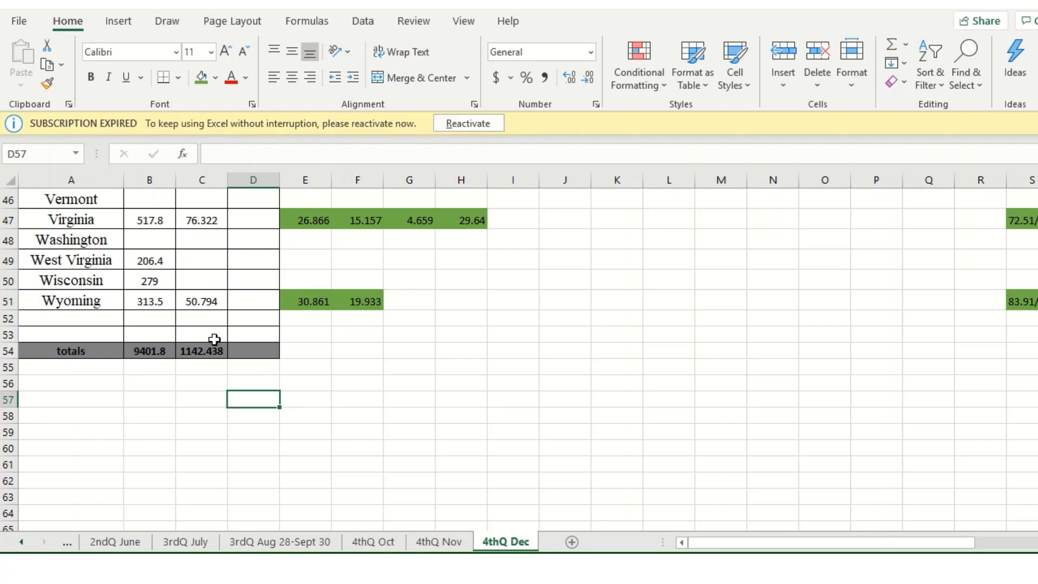
left_click(356, 541)
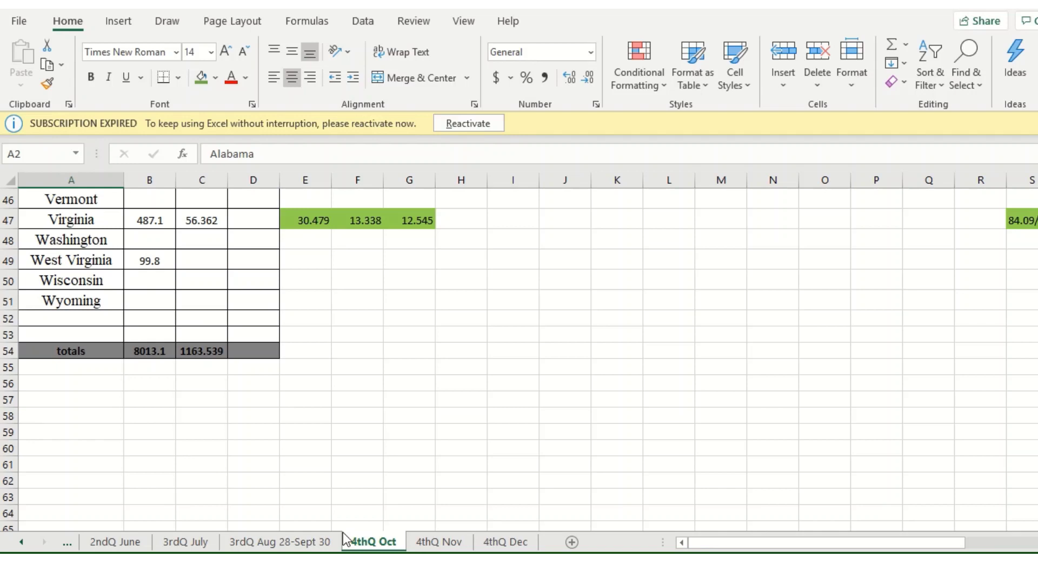
left_click(438, 541)
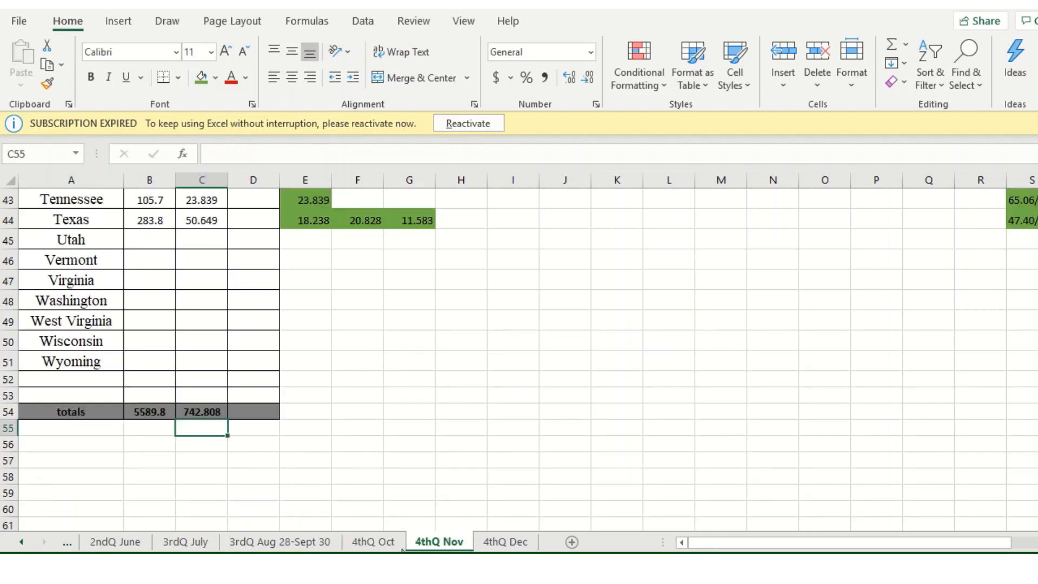
left_click(505, 541)
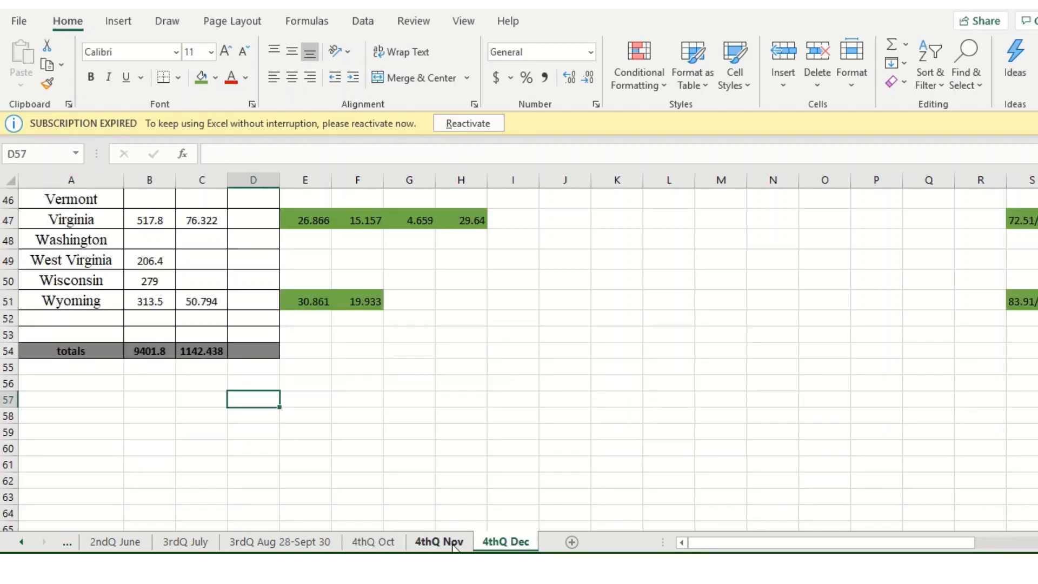
left_click(373, 541)
scroll(346, 427, "up", 12)
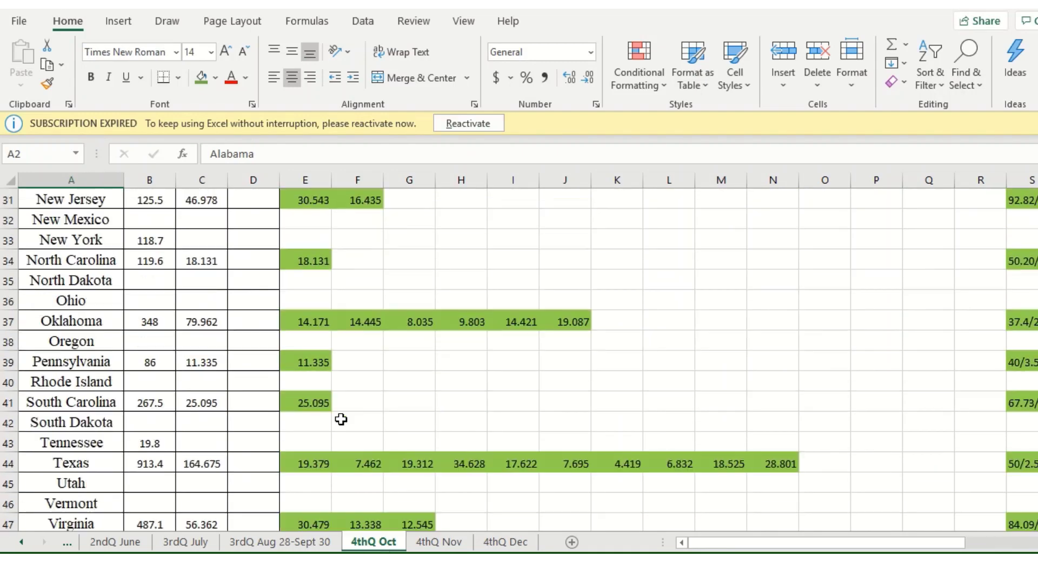
scroll(339, 412, "up", 4)
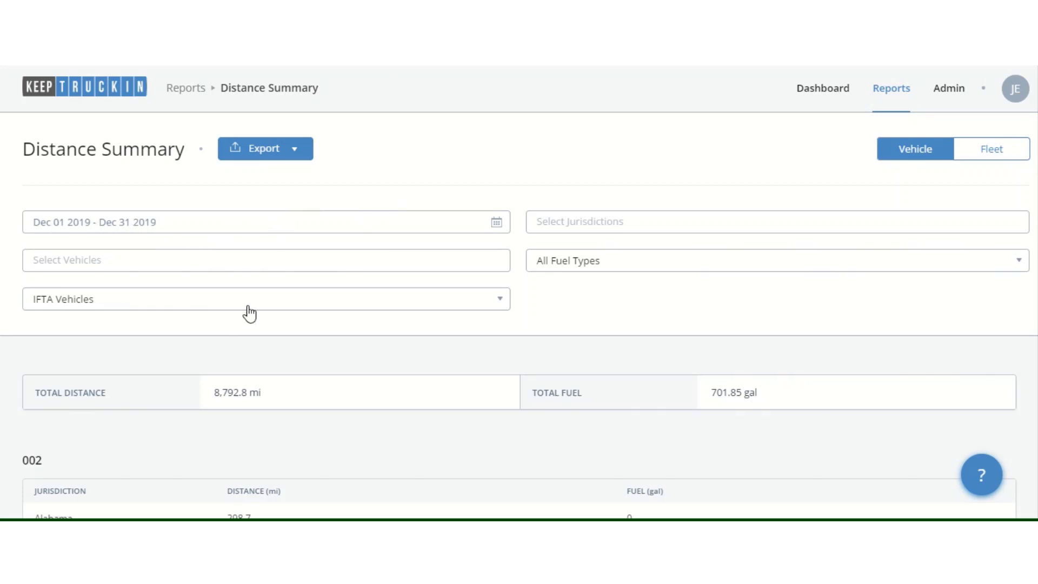
- Review the distance travelled in each jurisdiction by vehicle 002 in the December 2019 Distance Summary, from Alabama through the last state
scroll(306, 411, "down", 8)
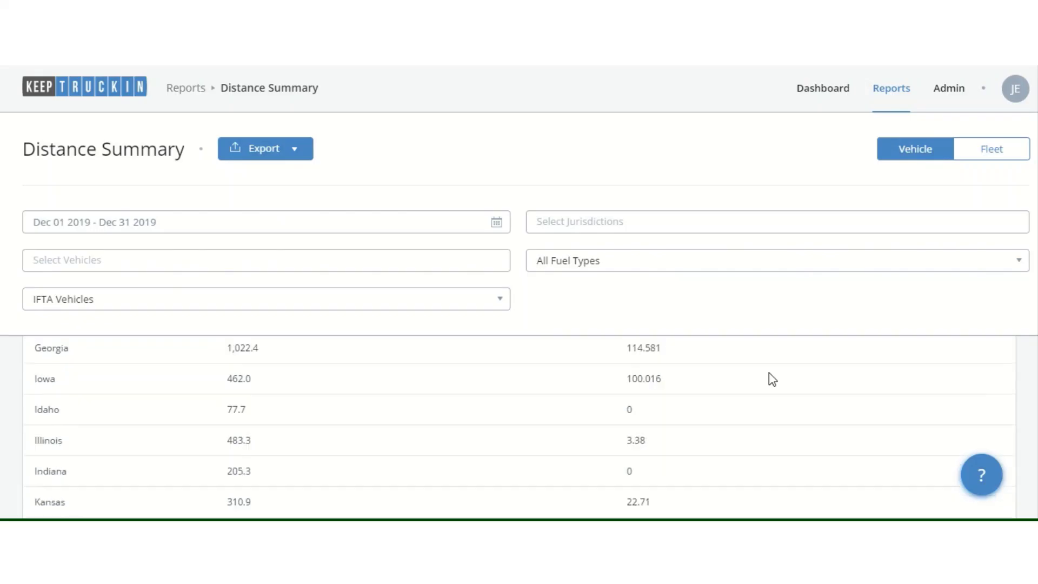
scroll(263, 389, "up", 8)
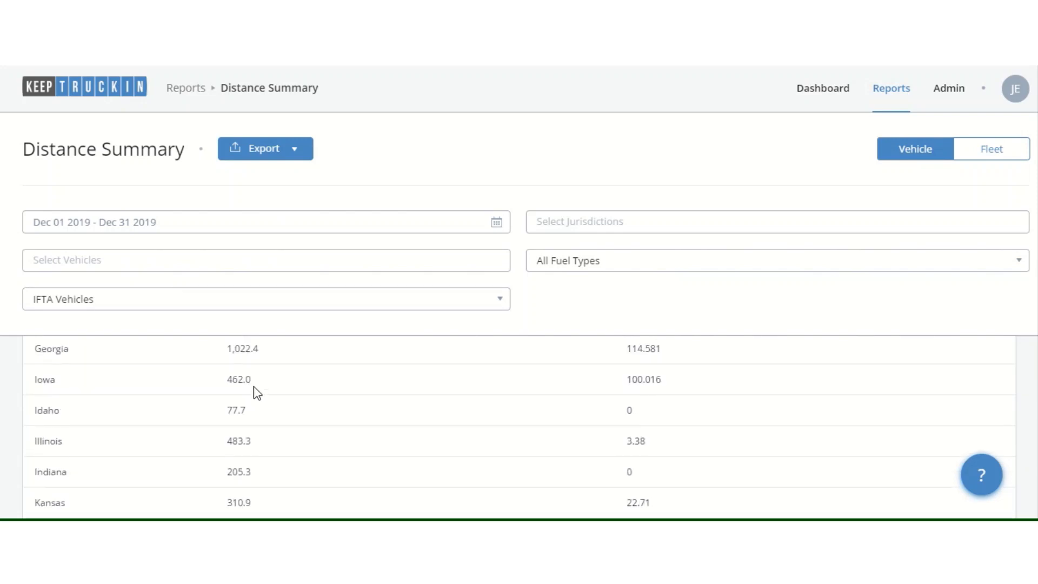
scroll(249, 392, "down", 2)
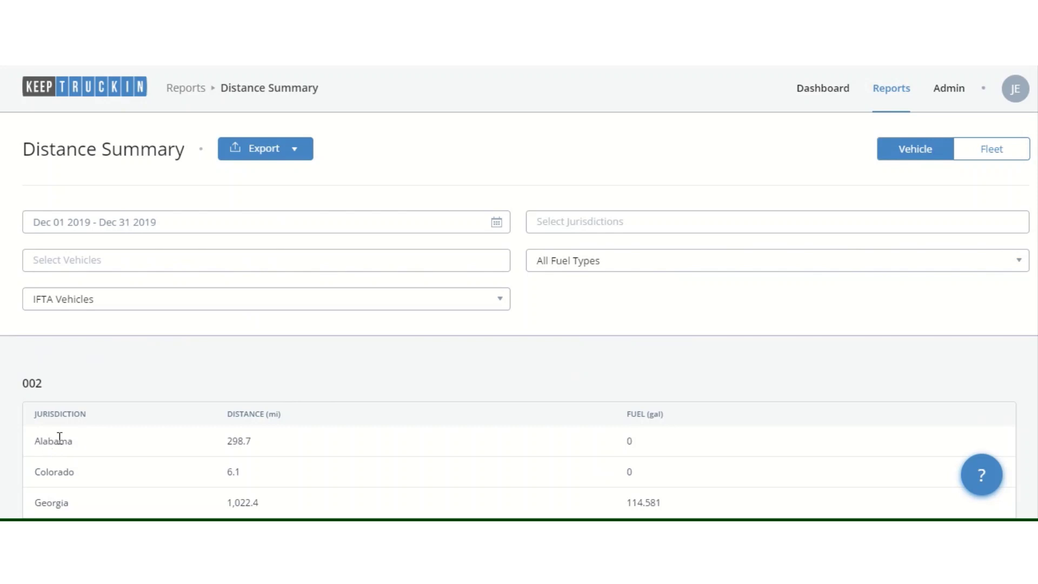
scroll(65, 416, "down", 2)
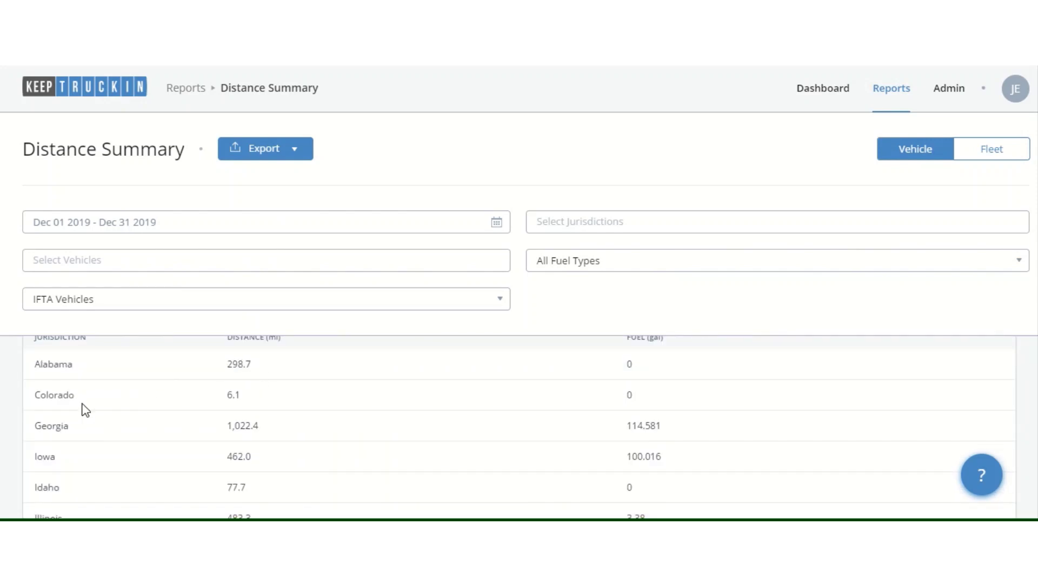
scroll(83, 409, "down", 4)
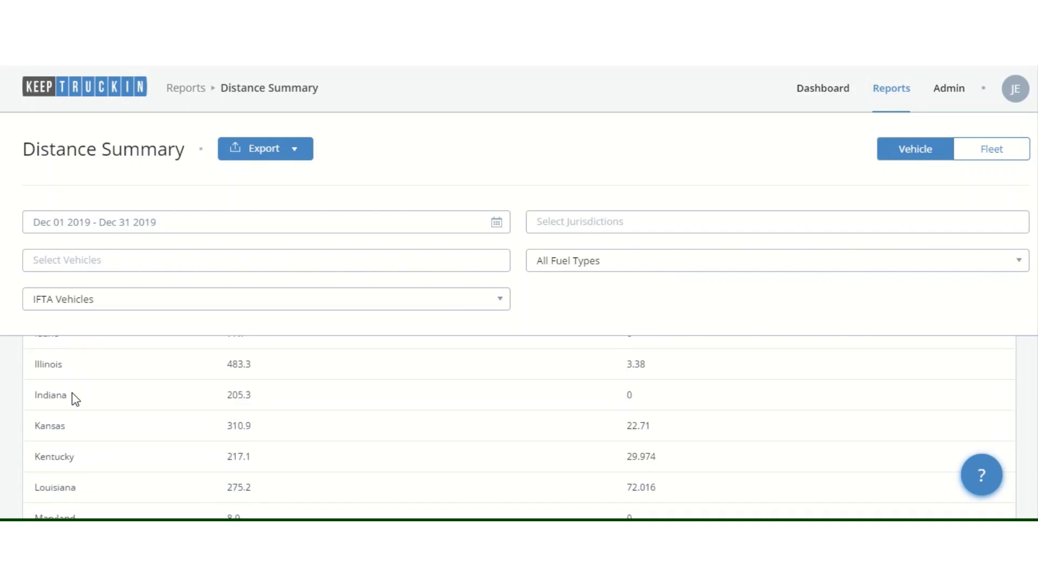
scroll(73, 393, "down", 2)
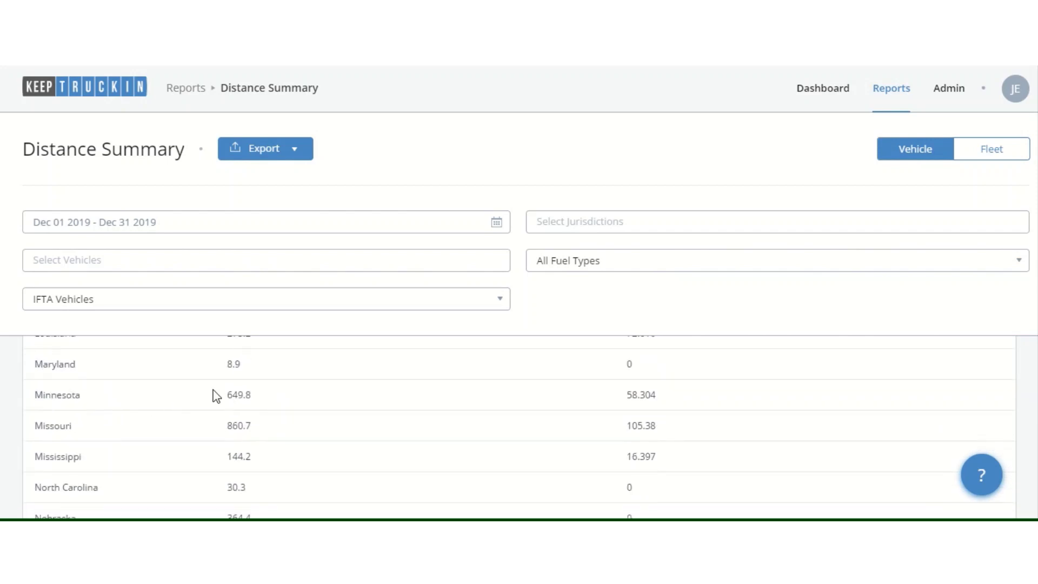
scroll(254, 394, "down", 3)
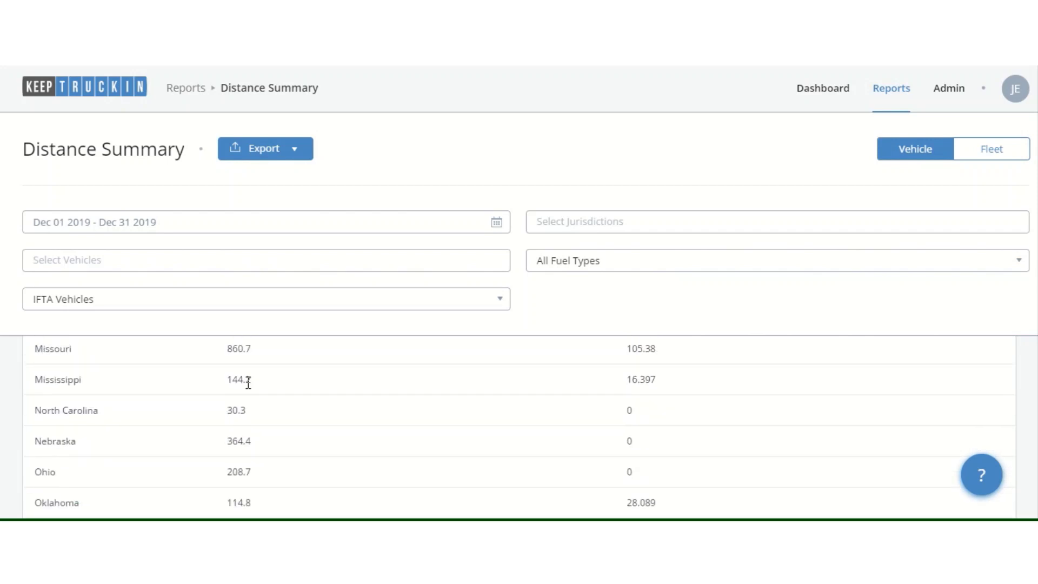
scroll(254, 411, "down", 5)
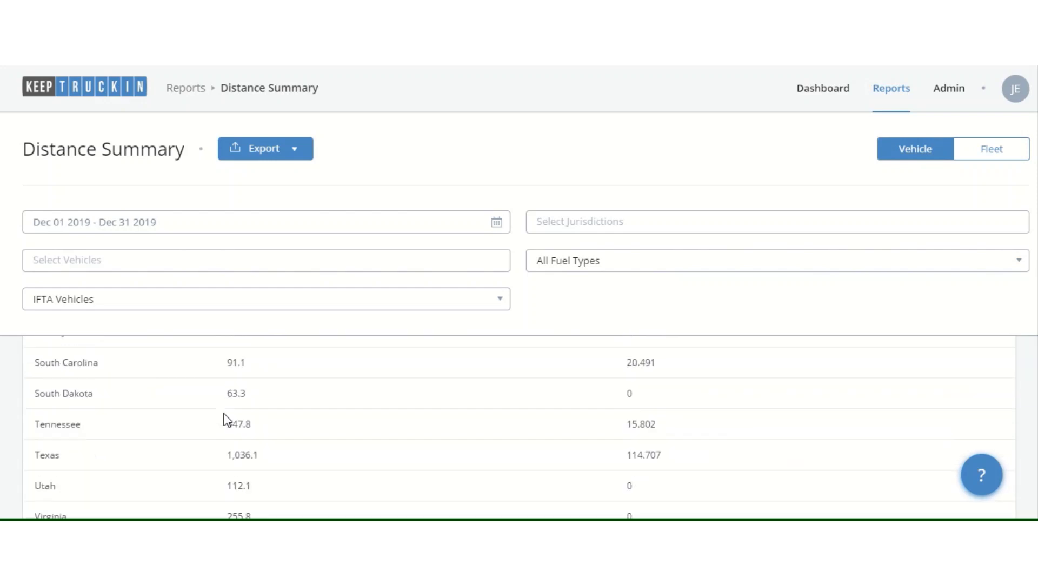
scroll(236, 443, "down", 3)
- Check the fuel gallons per jurisdiction for vehicle 002, working back up the Distance Summary to Alabama
scroll(621, 449, "up", 4)
scroll(619, 400, "up", 1)
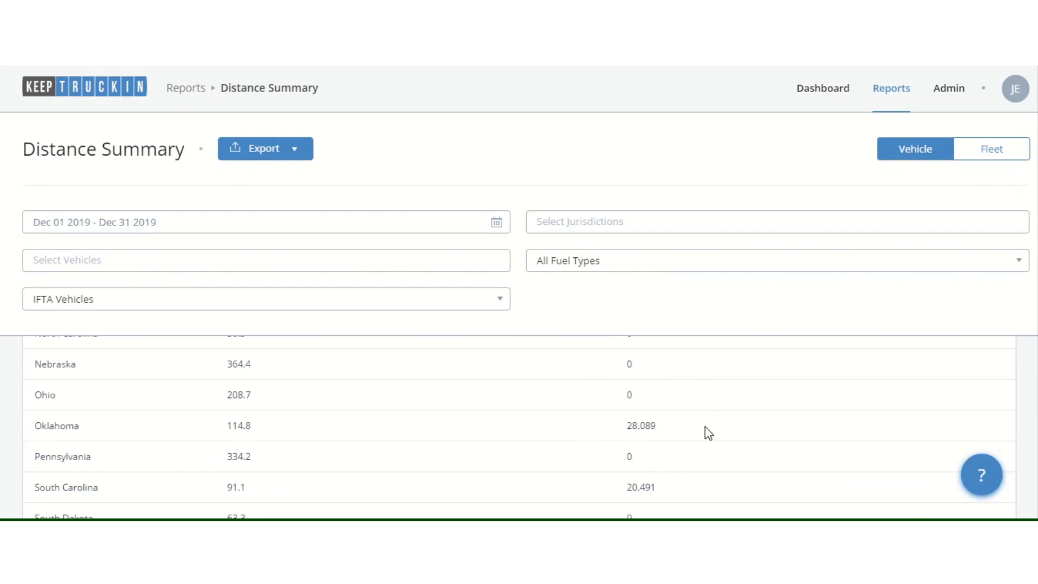
scroll(653, 410, "up", 1)
scroll(653, 411, "up", 5)
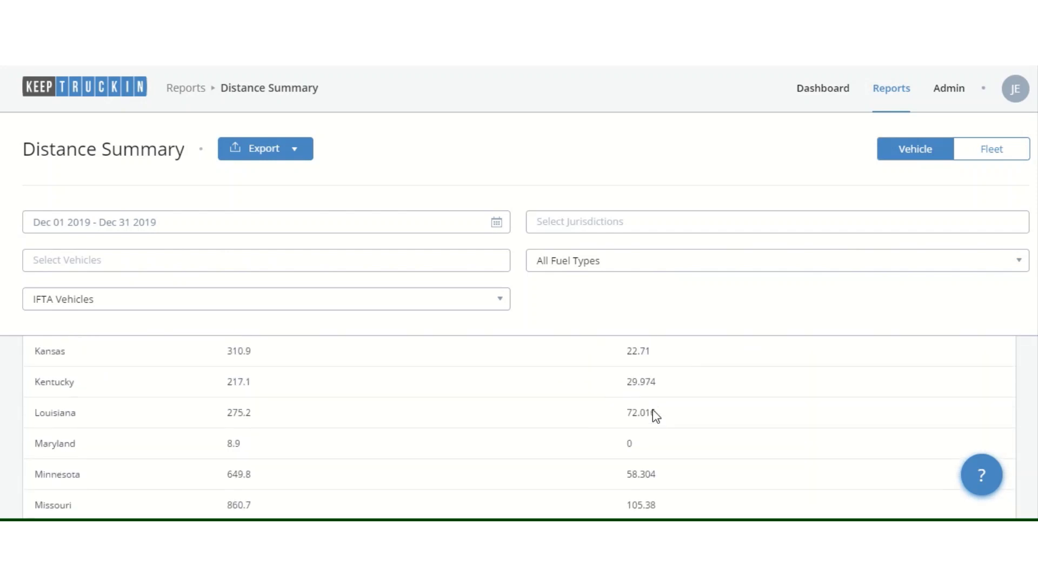
scroll(254, 381, "up", 1)
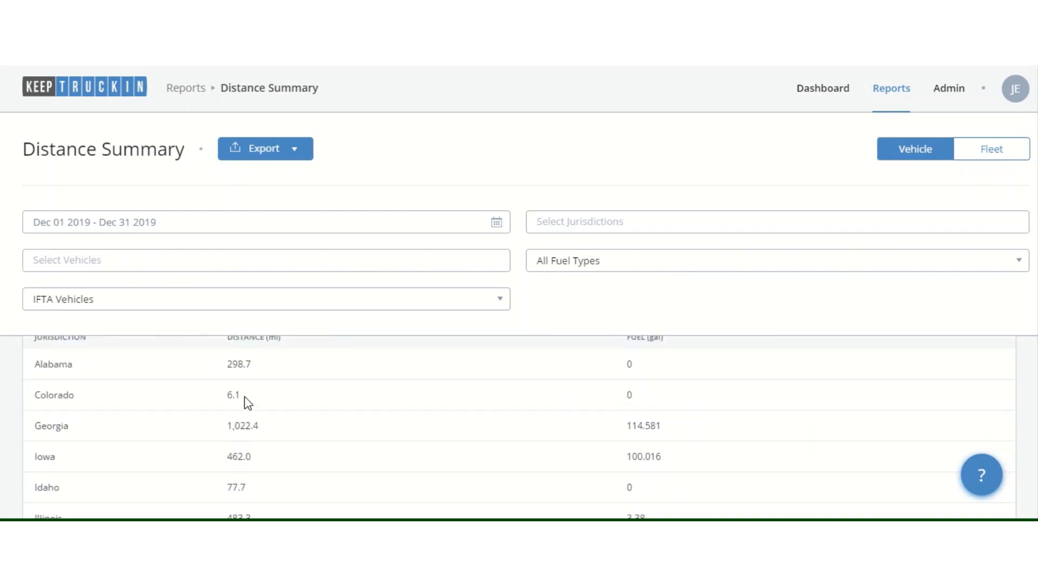
scroll(235, 378, "up", 2)
- Go through the jurisdiction mileage once more, from Alabama down to Wyoming
scroll(235, 378, "down", 2)
scroll(244, 395, "down", 5)
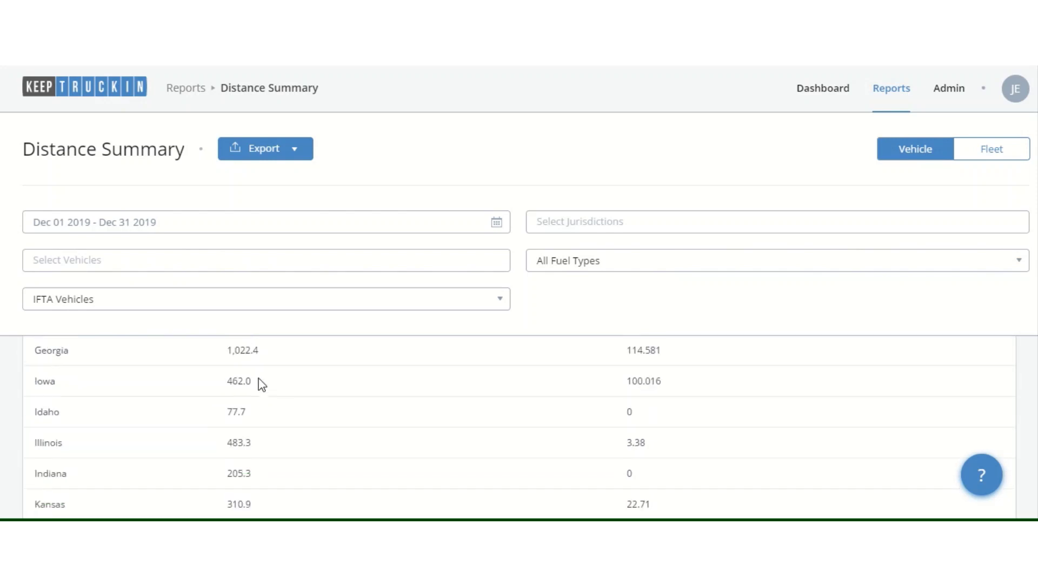
scroll(242, 391, "down", 5)
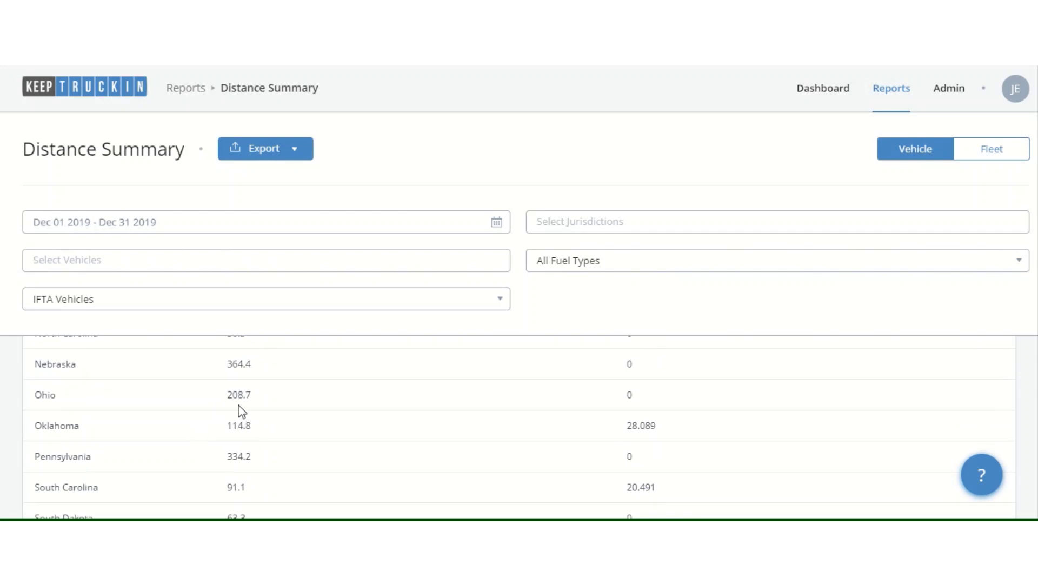
scroll(243, 411, "down", 5)
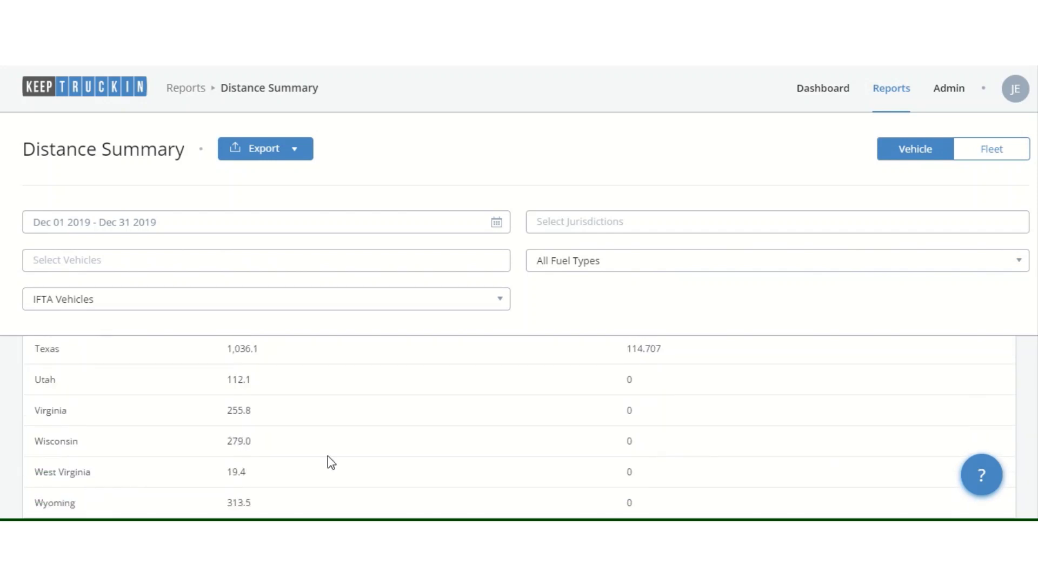
- Open the Jan 03 fuel receipt from the dashboard's driver documents
left_click(803, 91)
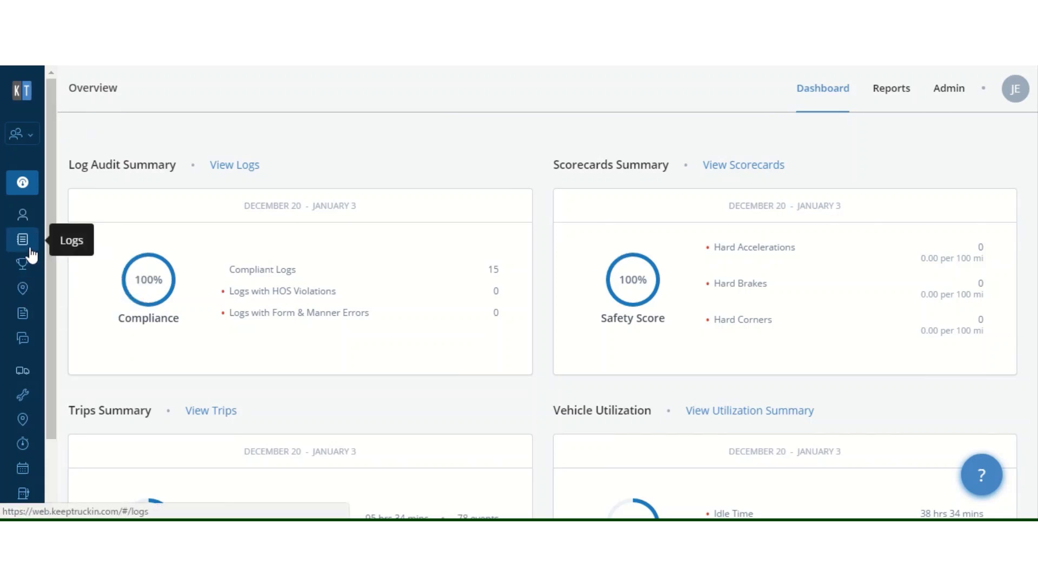
left_click(27, 319)
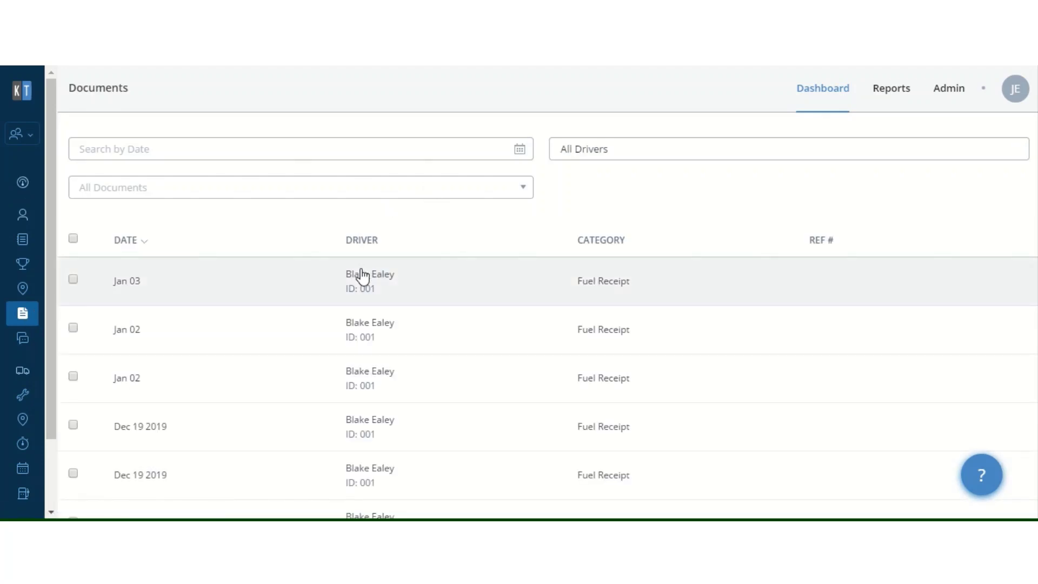
left_click(458, 292)
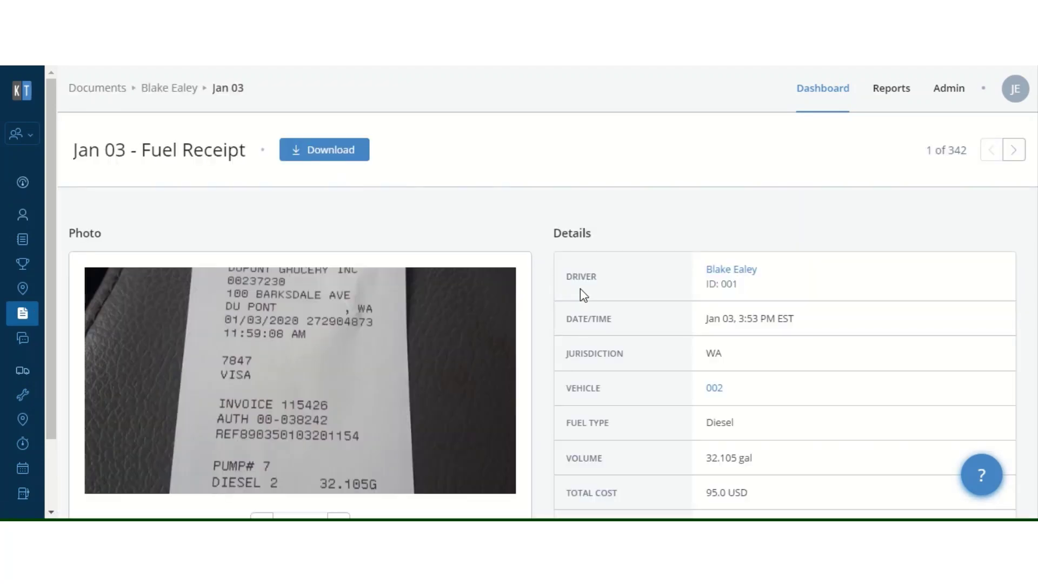
- Examine the Jan 03 fuel receipt's photo and details, including date, jurisdiction, vehicle, fuel type, volume and total cost
scroll(589, 302, "down", 3)
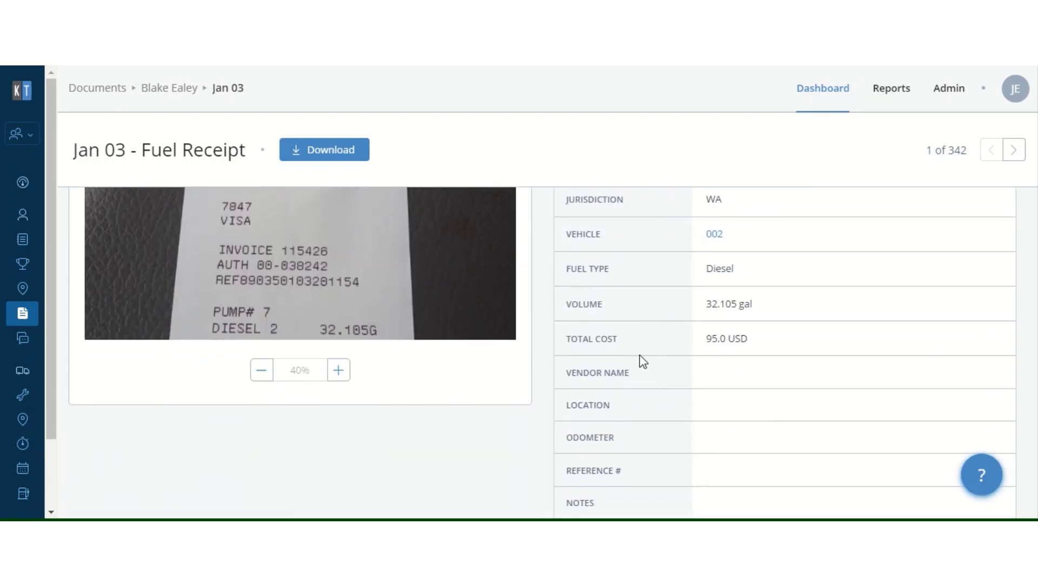
scroll(751, 332, "up", 3)
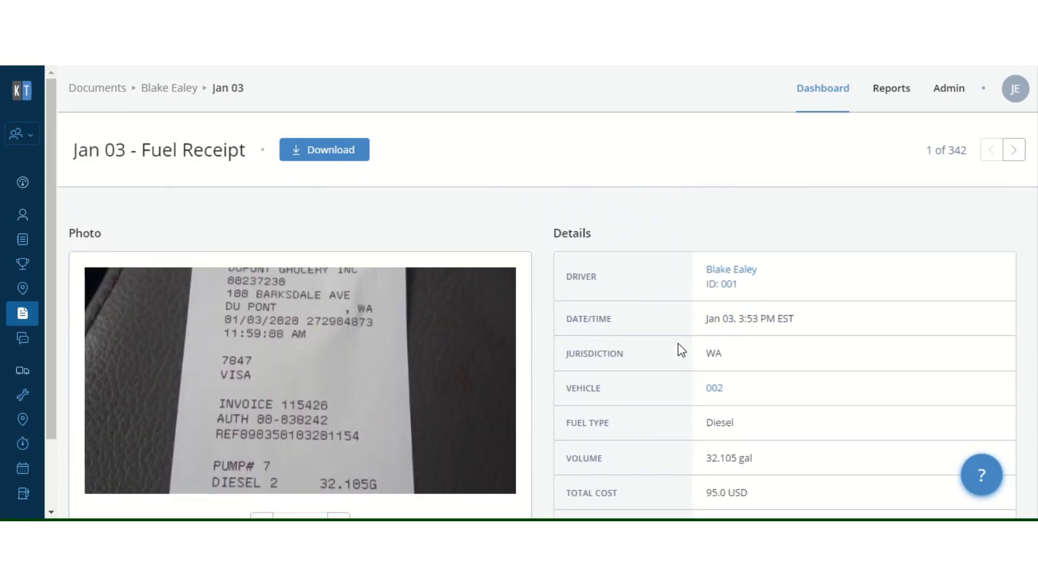
scroll(746, 361, "down", 2)
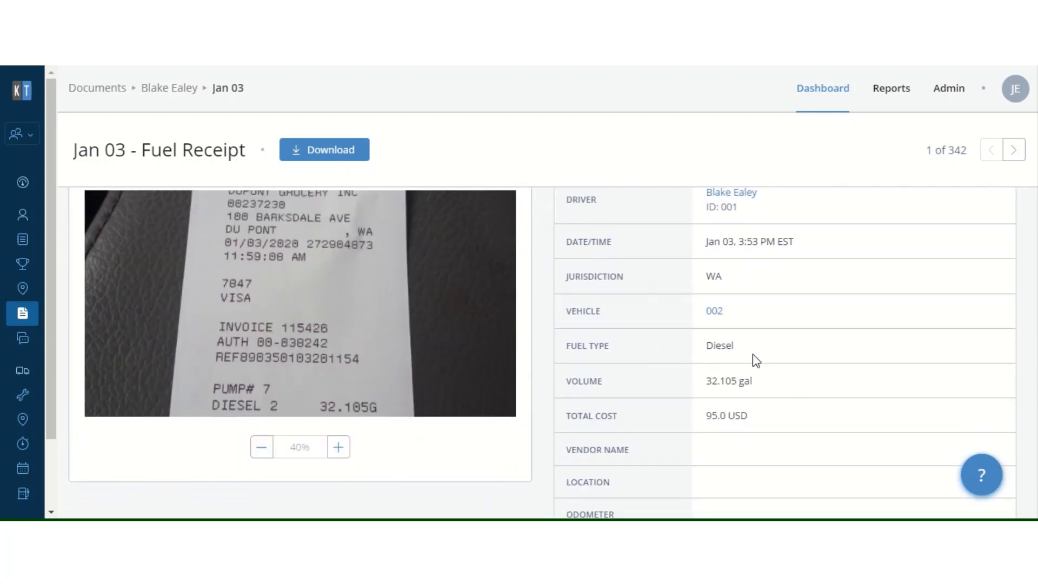
scroll(755, 360, "down", 2)
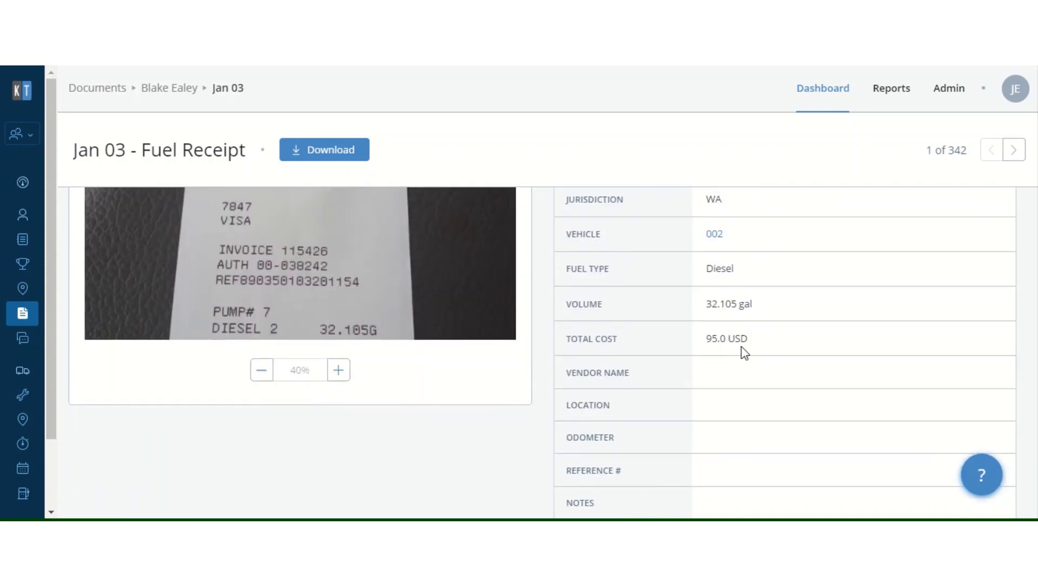
scroll(742, 359, "down", 1)
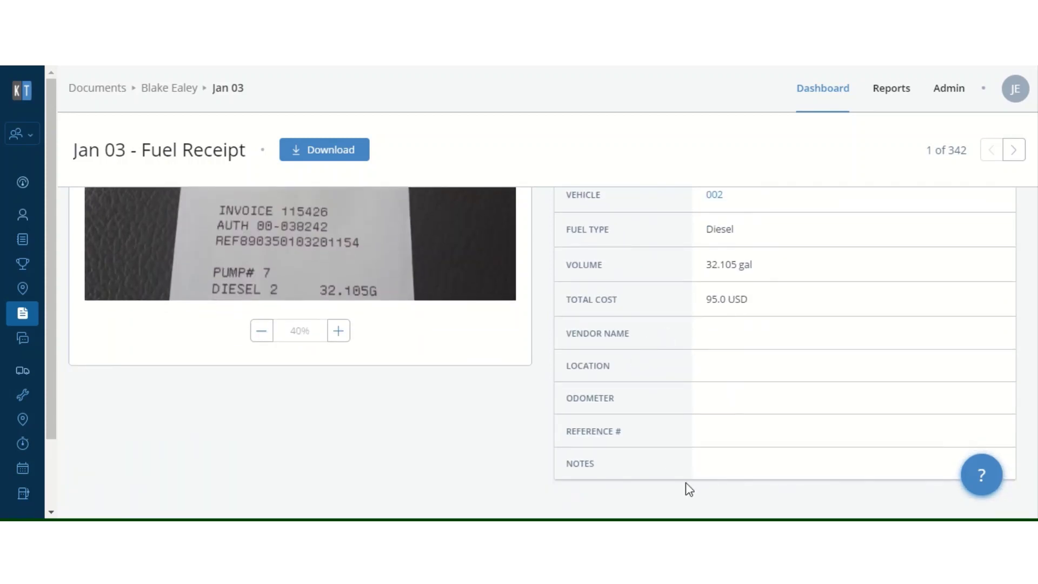
scroll(330, 303, "up", 4)
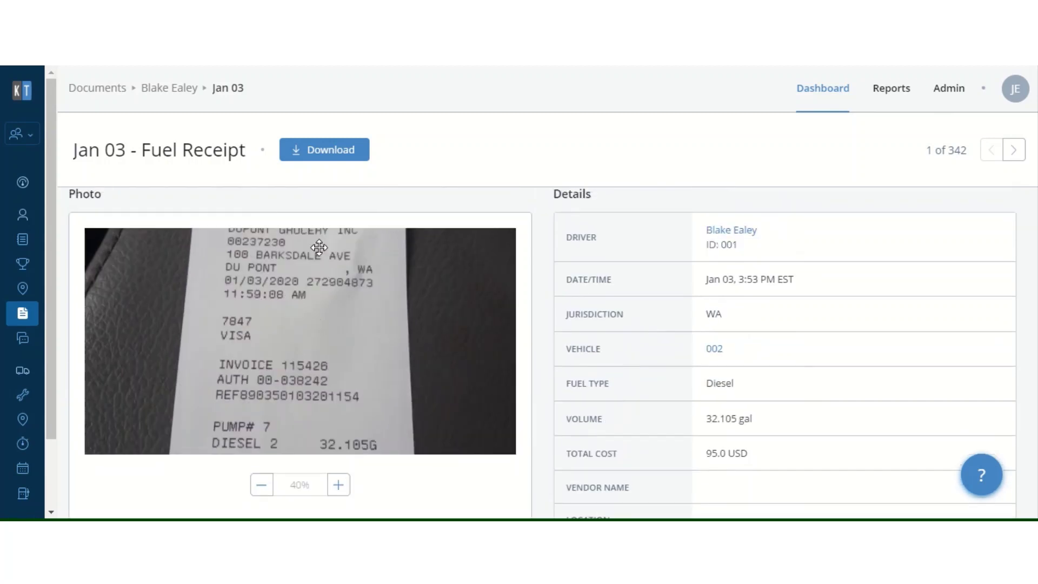
scroll(287, 308, "up", 3)
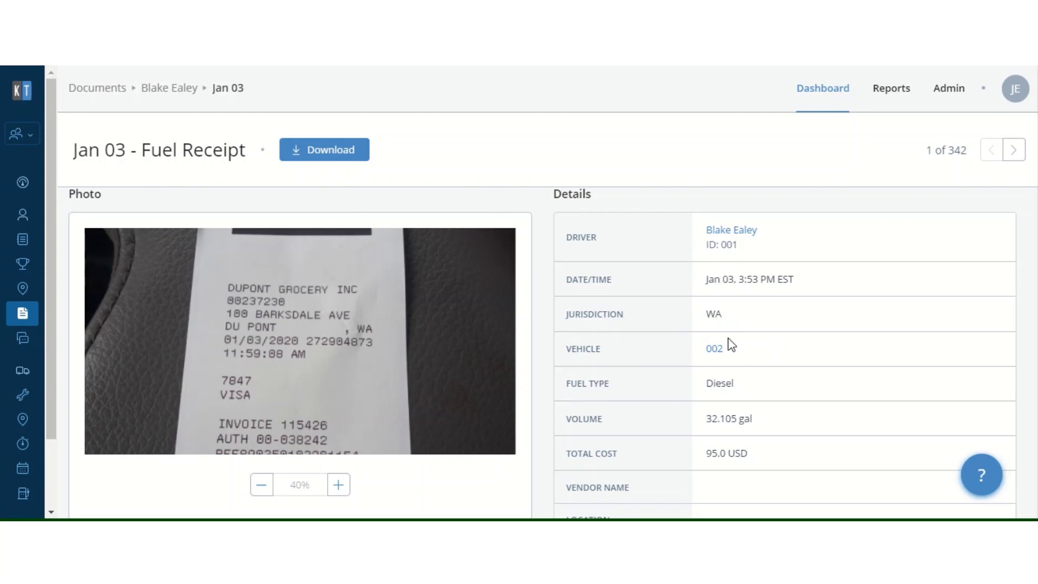
scroll(727, 340, "down", 2)
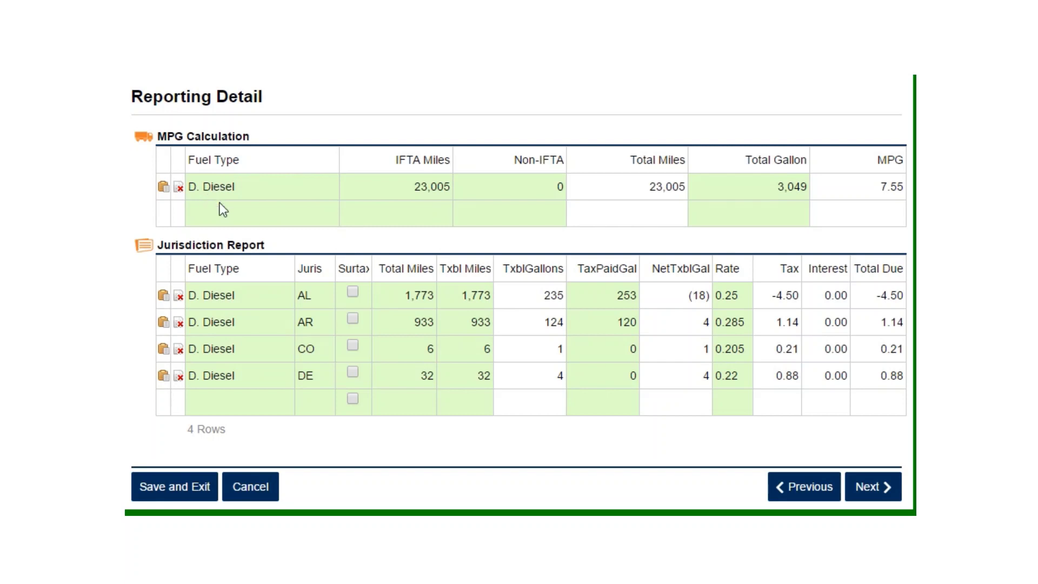
- On the Reporting Detail page, choose D. Diesel as the MPG Calculation fuel type and inspect the row's Total Gallon and MPG values
left_click(230, 182)
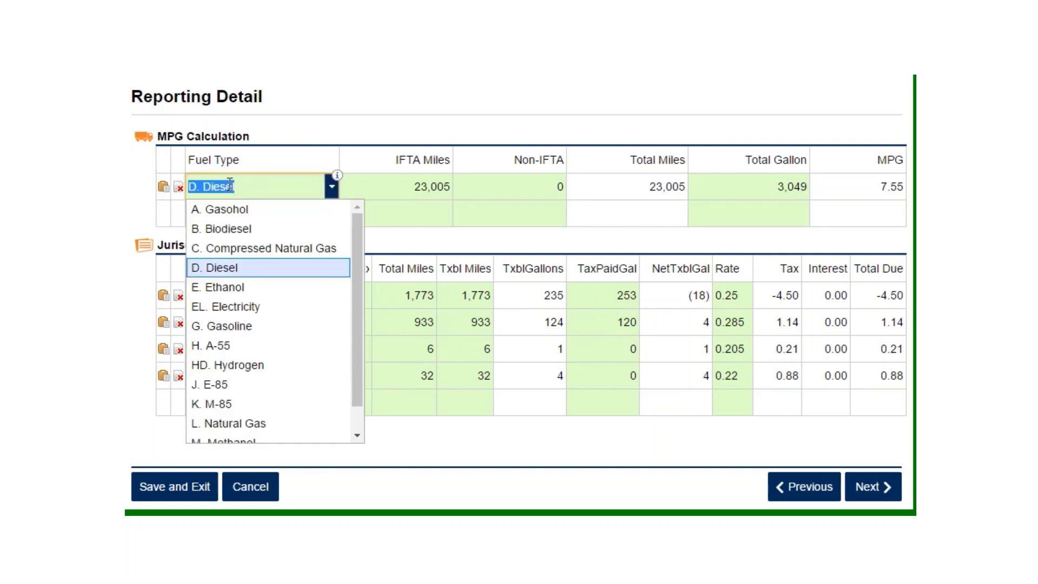
left_click(224, 273)
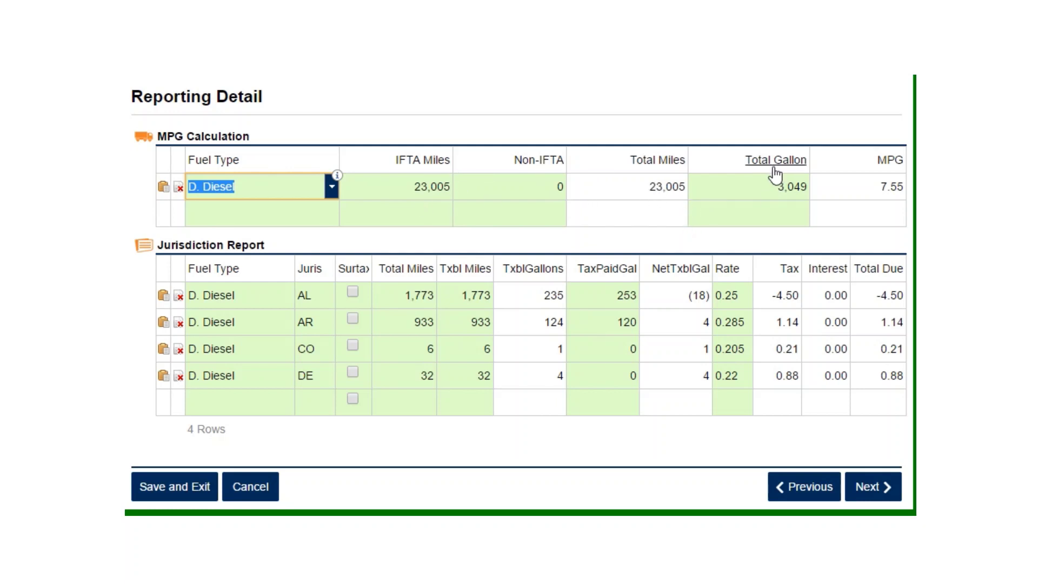
left_click(774, 191)
left_click(773, 190)
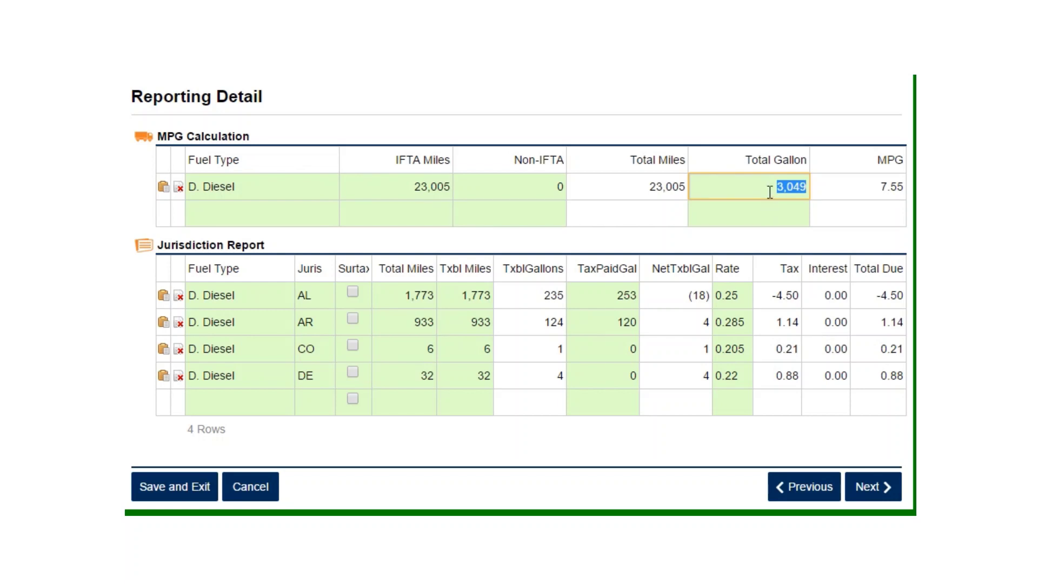
left_click(818, 192)
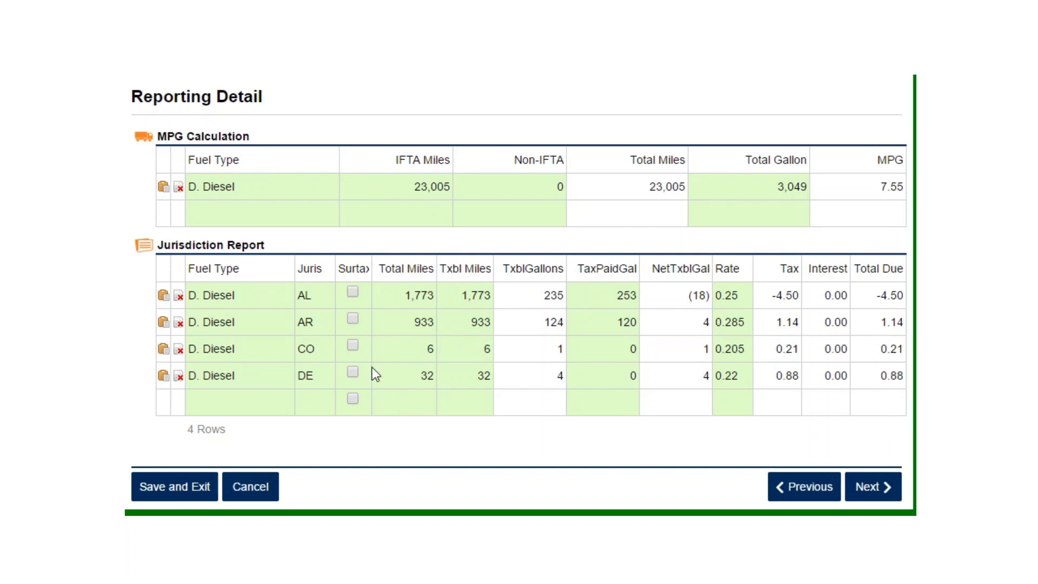
- Add a row to the Jurisdiction Report with fuel type D. Diesel and jurisdiction FL
left_click(222, 403)
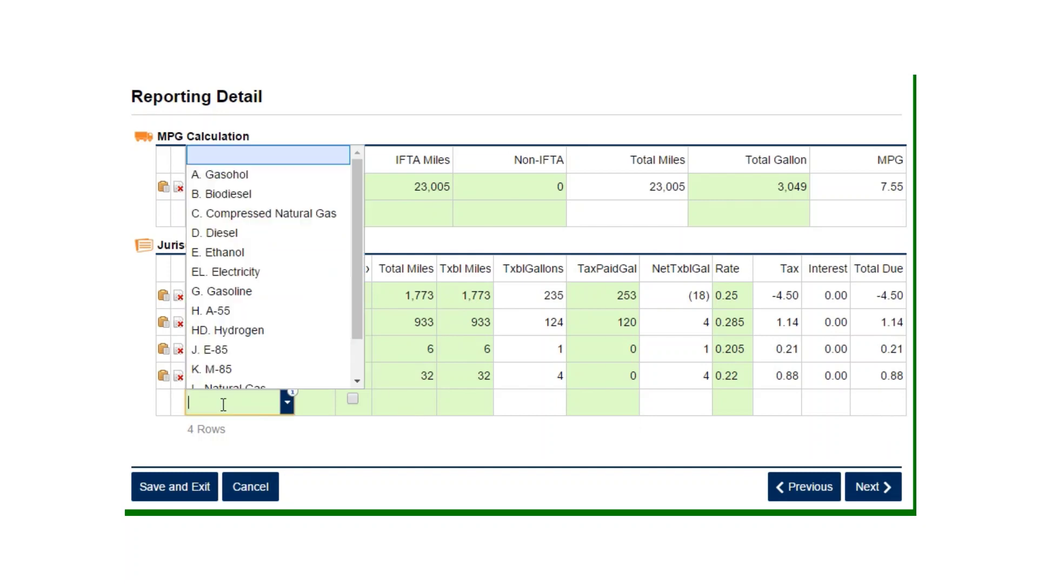
left_click(222, 235)
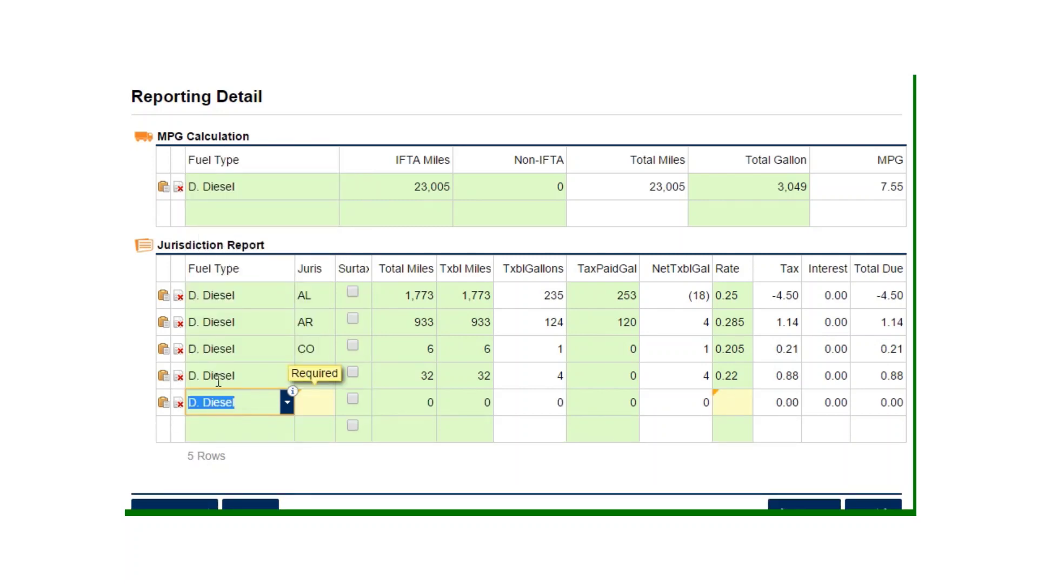
left_click(309, 406)
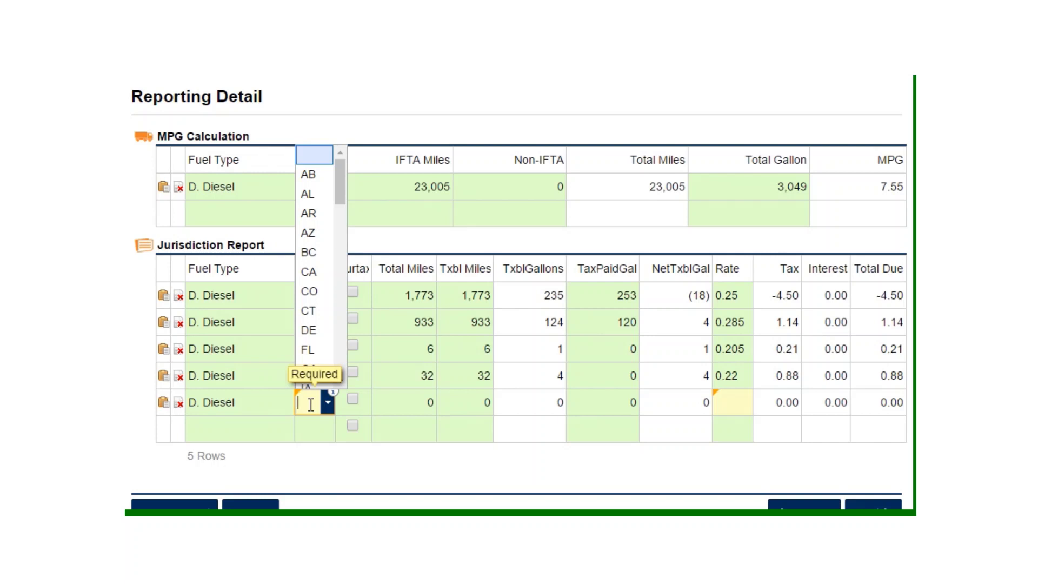
left_click(272, 408)
left_click(312, 404)
left_click(311, 358)
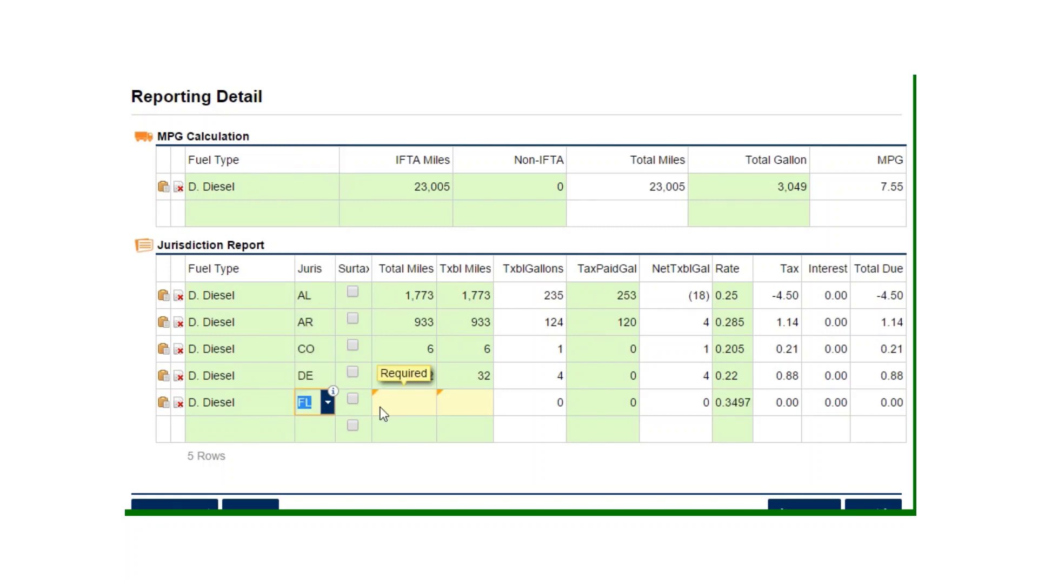
- Enter 1797.4 as the Total Miles for the FL row
left_click(400, 405)
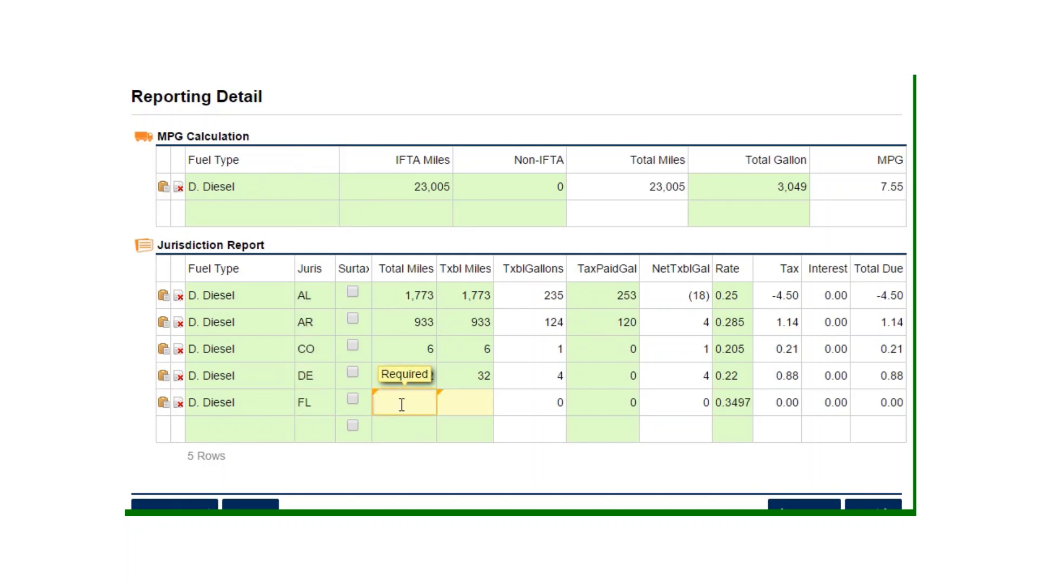
type("1797.4")
key("Tab")
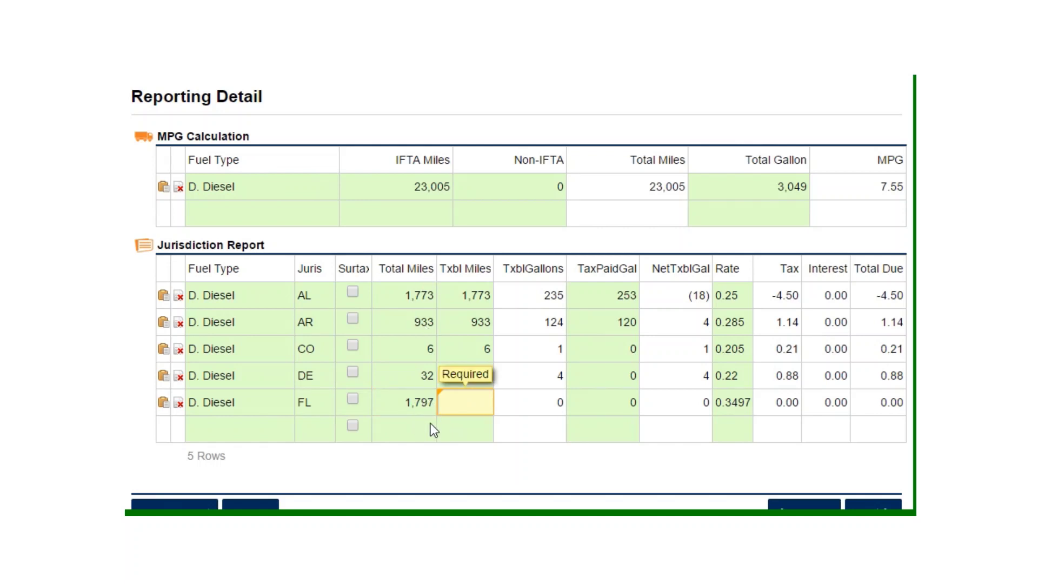
- Fill in the FL row with 1797 taxable miles and 152 tax-paid gallons
type("1797")
key("Tab")
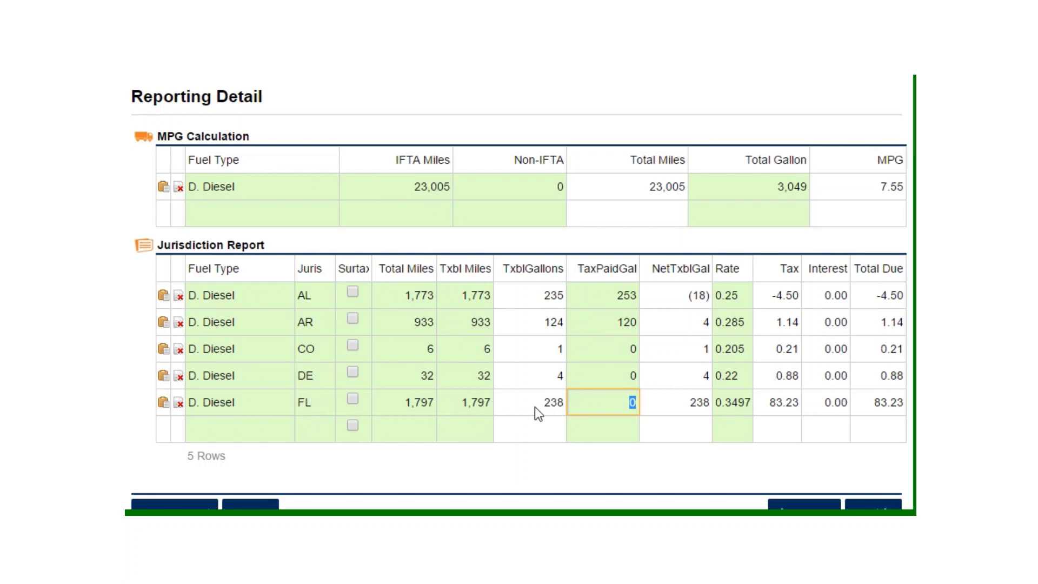
left_click(619, 403)
type("151.932")
key("End")
key("BackSpace")
key("Tab")
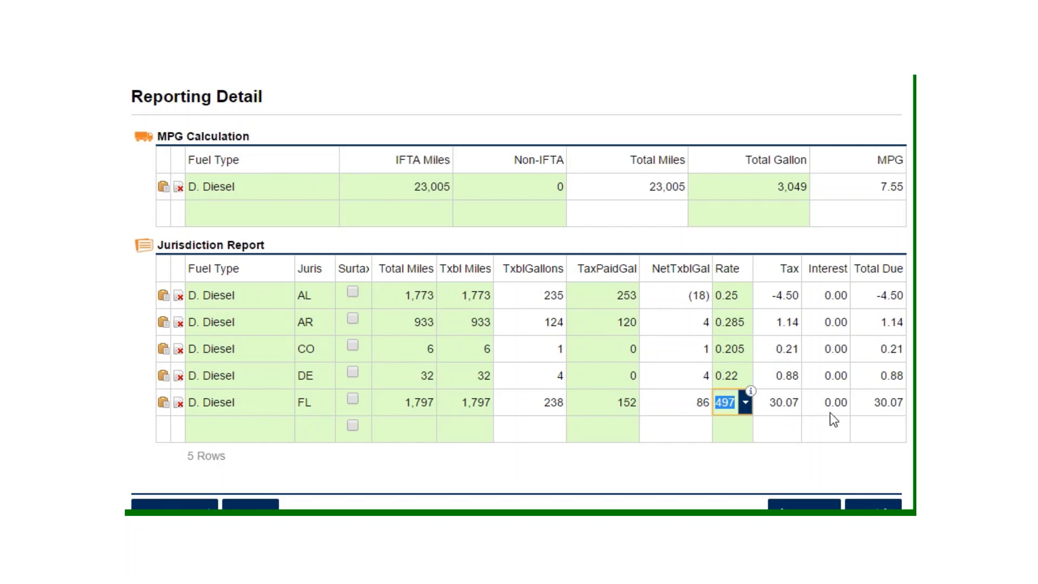
left_click(878, 408)
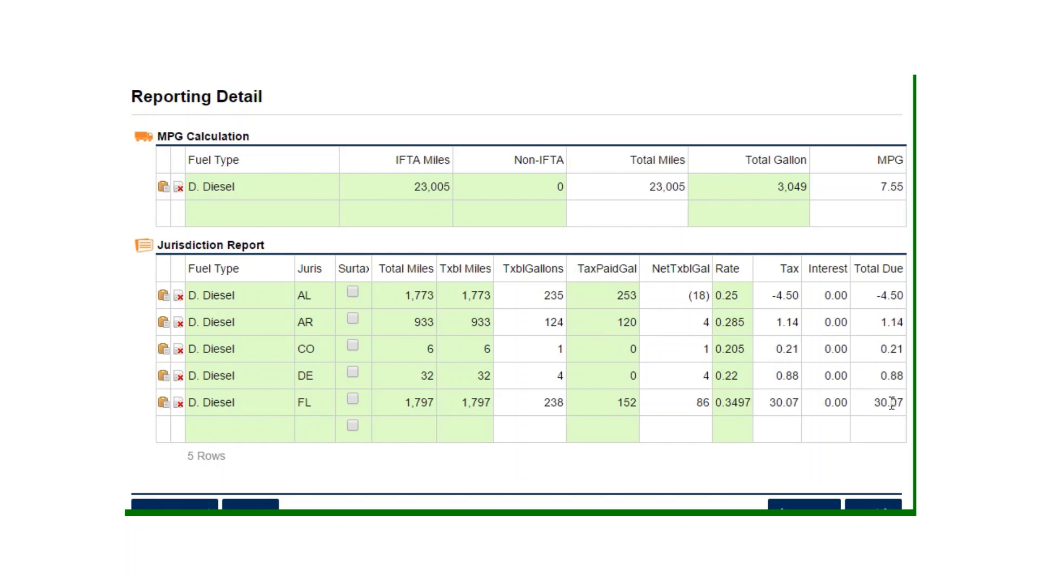
- Add another Jurisdiction Report row with fuel type D. Diesel and jurisdiction GA
left_click(220, 438)
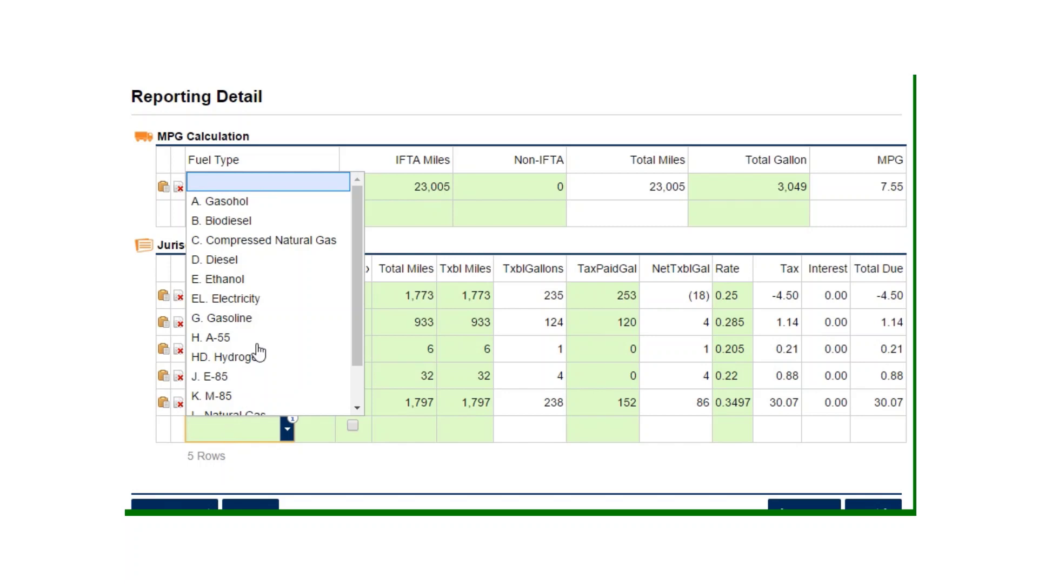
left_click(240, 260)
left_click(309, 434)
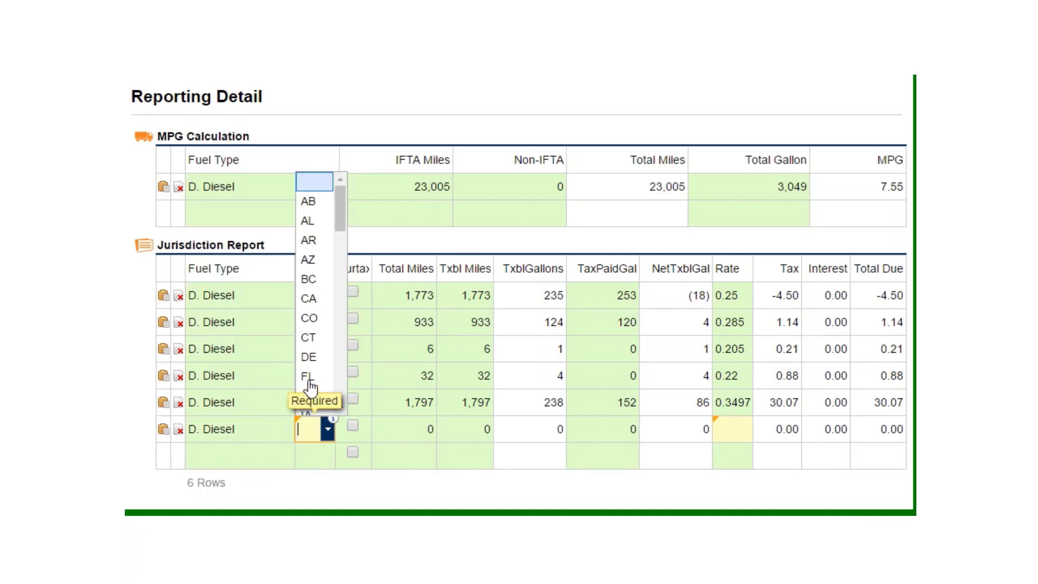
scroll(309, 378, "down", 1)
left_click(309, 314)
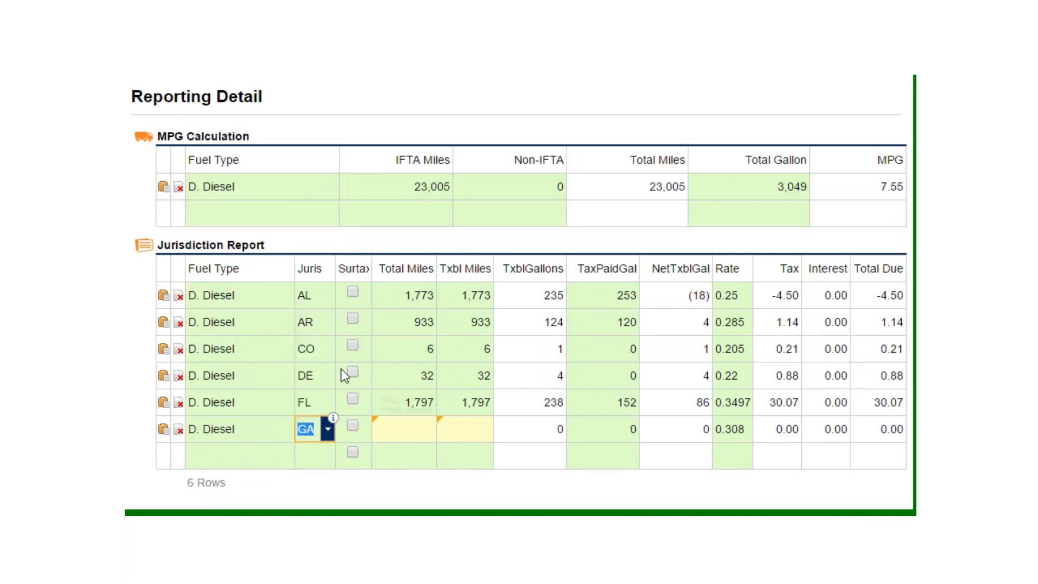
- Fill in the GA row with 3065.3 total miles, 3065 taxable miles and 371.521 tax-paid gallons
left_click(392, 425)
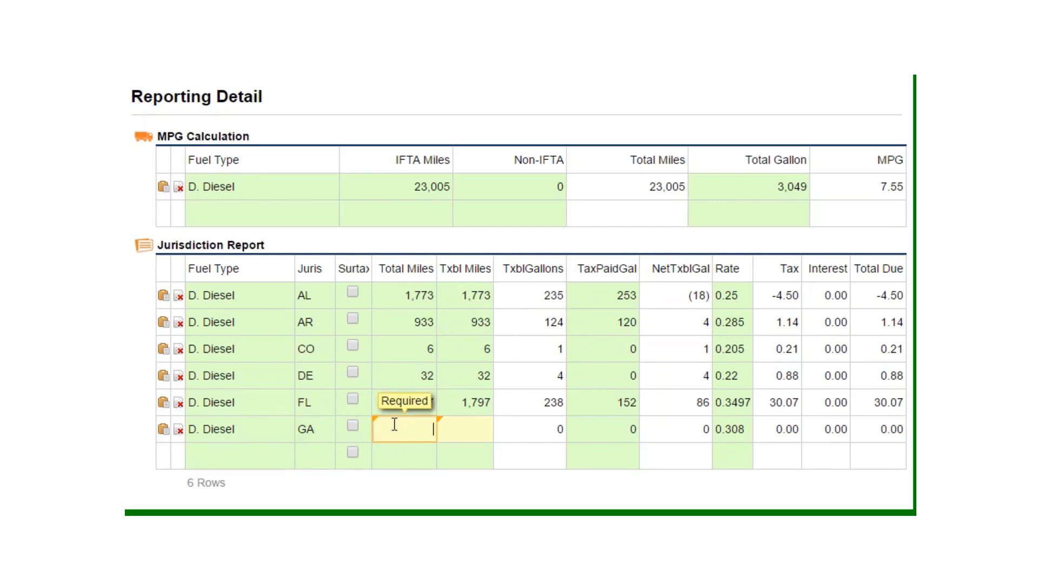
type("3065.3")
key("Tab")
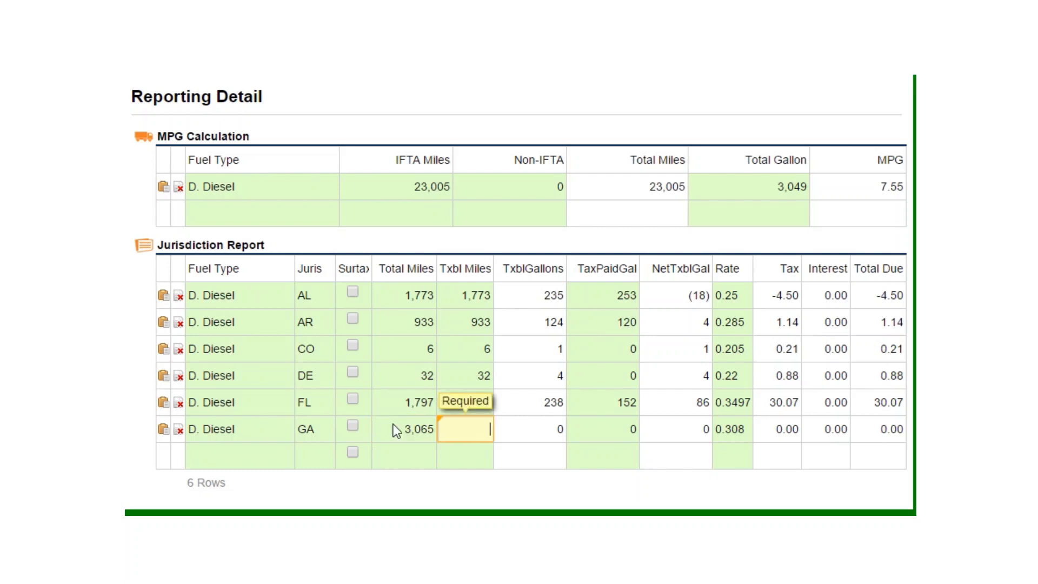
type("3065")
key("Tab")
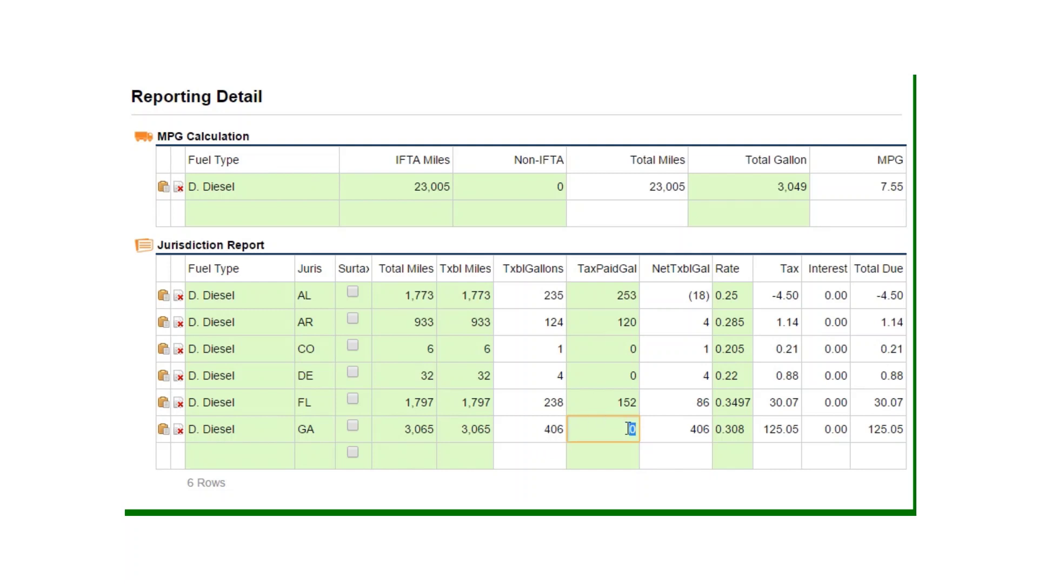
type("371.521")
left_click(619, 450)
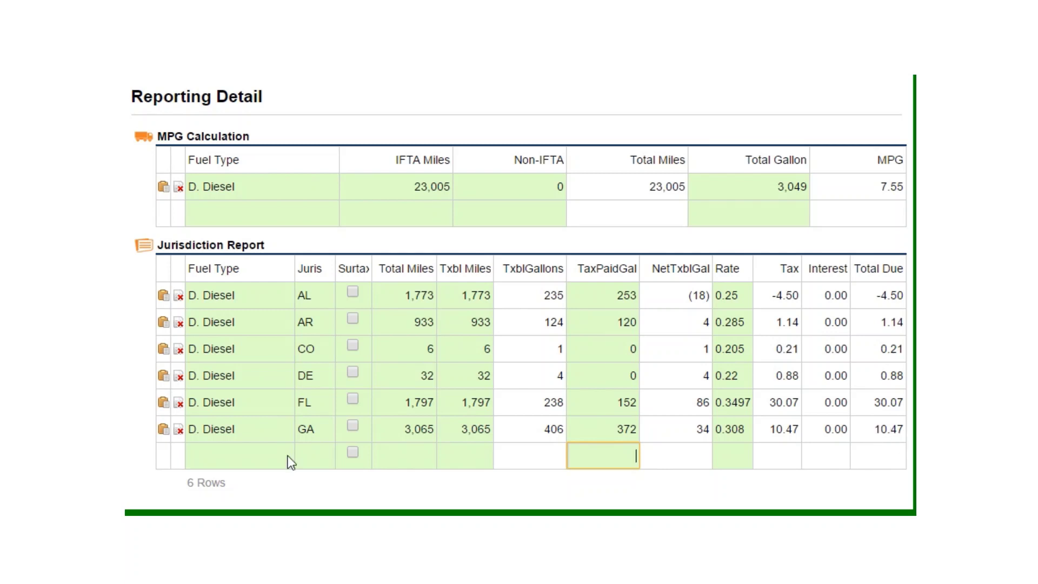
- Add a Jurisdiction Report row for ID with fuel type D. Diesel
left_click(240, 454)
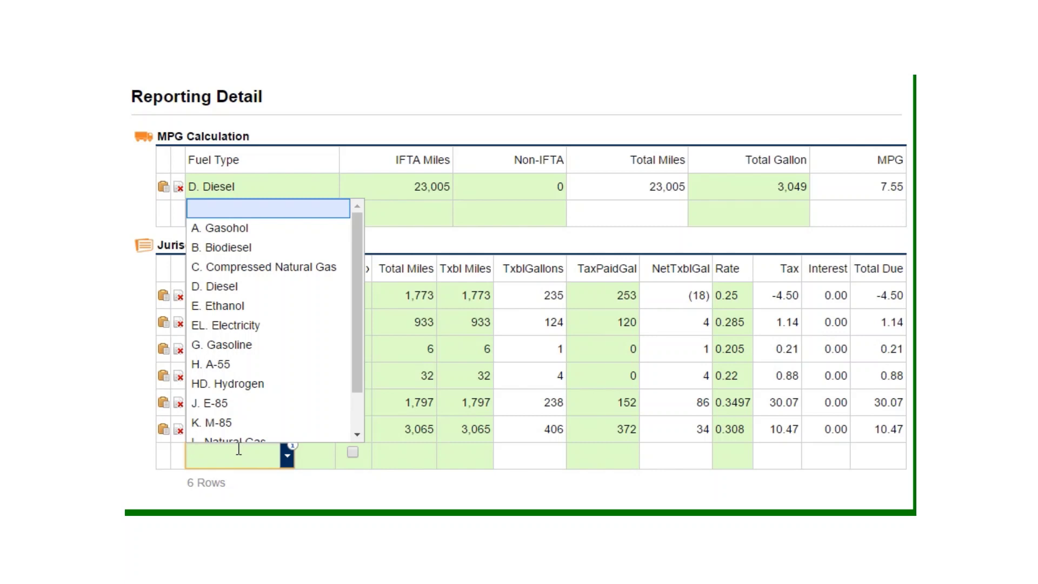
left_click(233, 295)
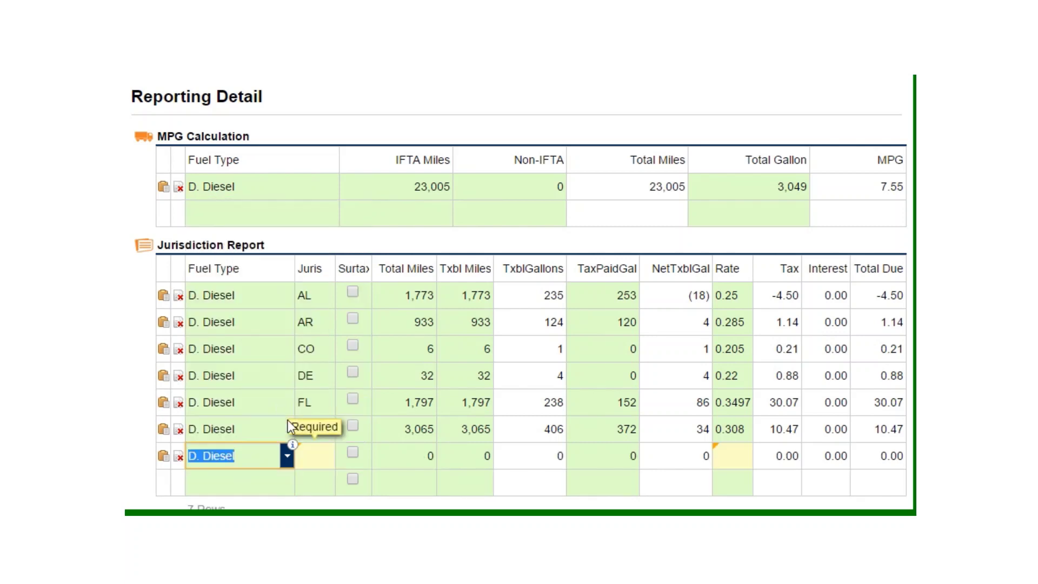
left_click(327, 456)
scroll(341, 388, "down", 1)
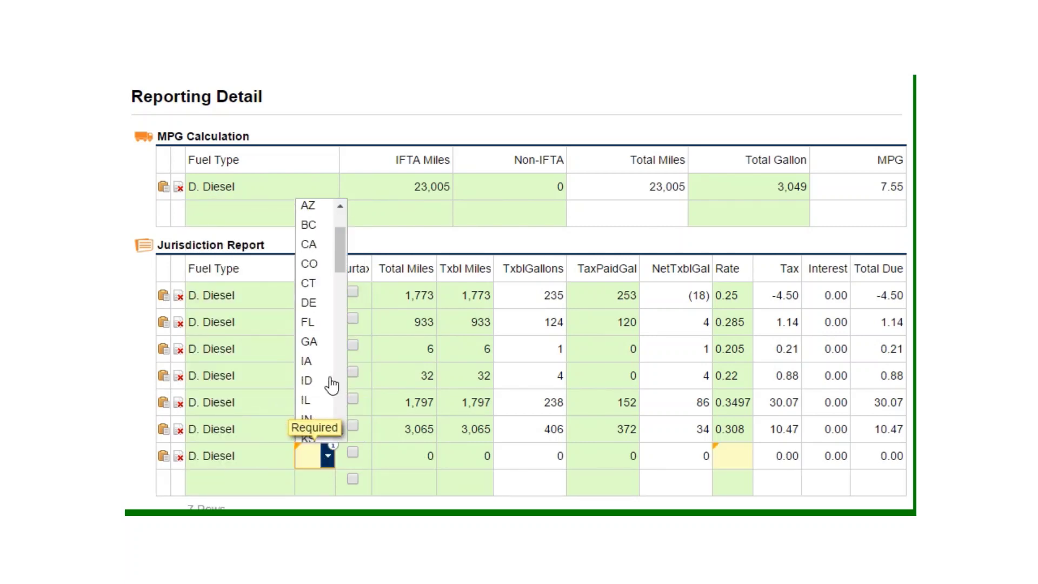
left_click(331, 378)
- Enter 77.7 total miles and 78 taxable miles in the ID row
left_click(408, 452)
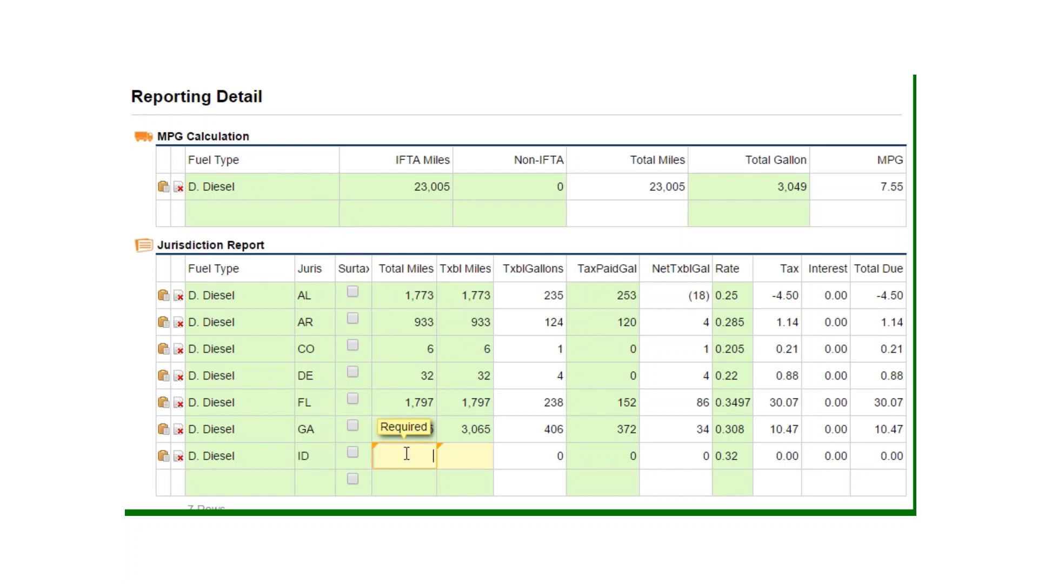
type("77")
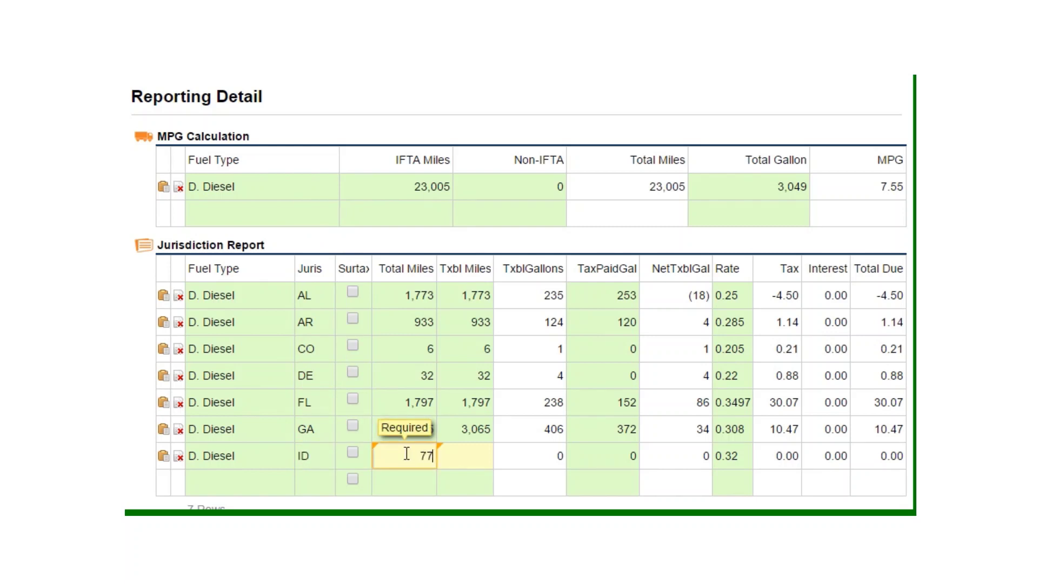
type(".7")
key("Tab")
type("78")
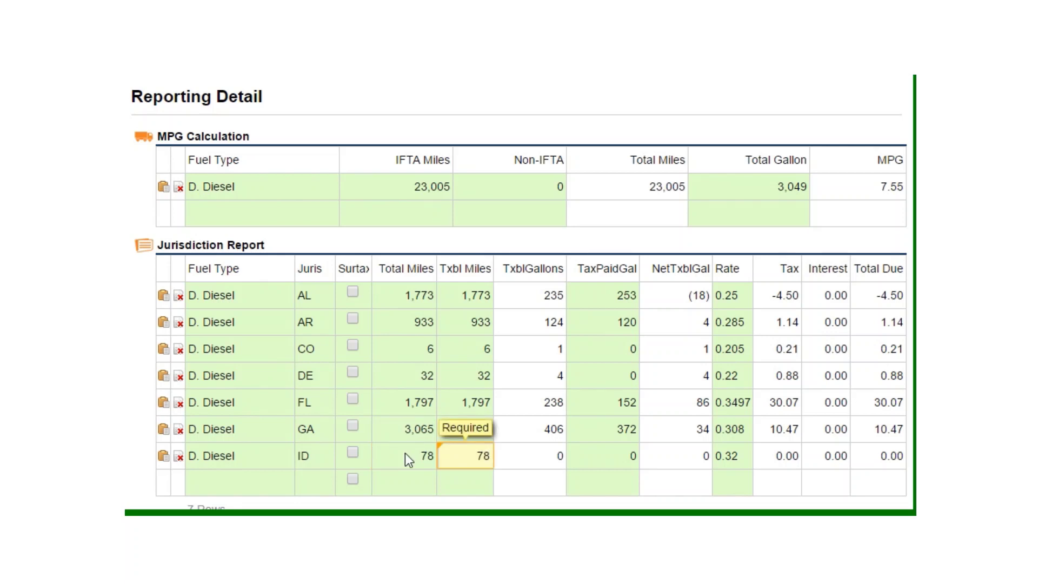
key("Tab")
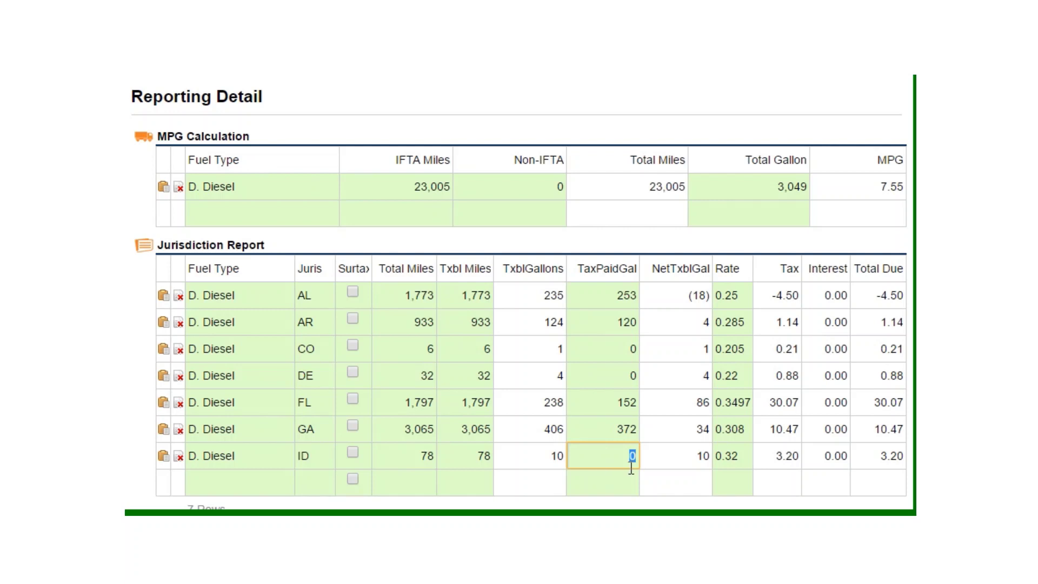
left_click(619, 481)
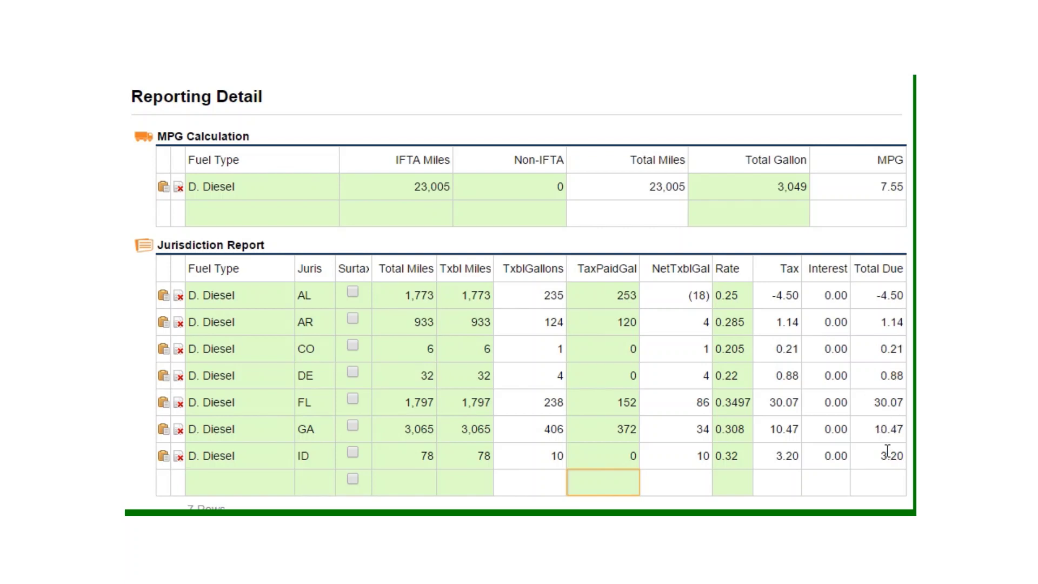
- Switch to the International Fuel Tax Association's Exemptions page and review the 2019 vehicle, fuel and distance exemptions by jurisdiction
scroll(887, 450, "down", 2)
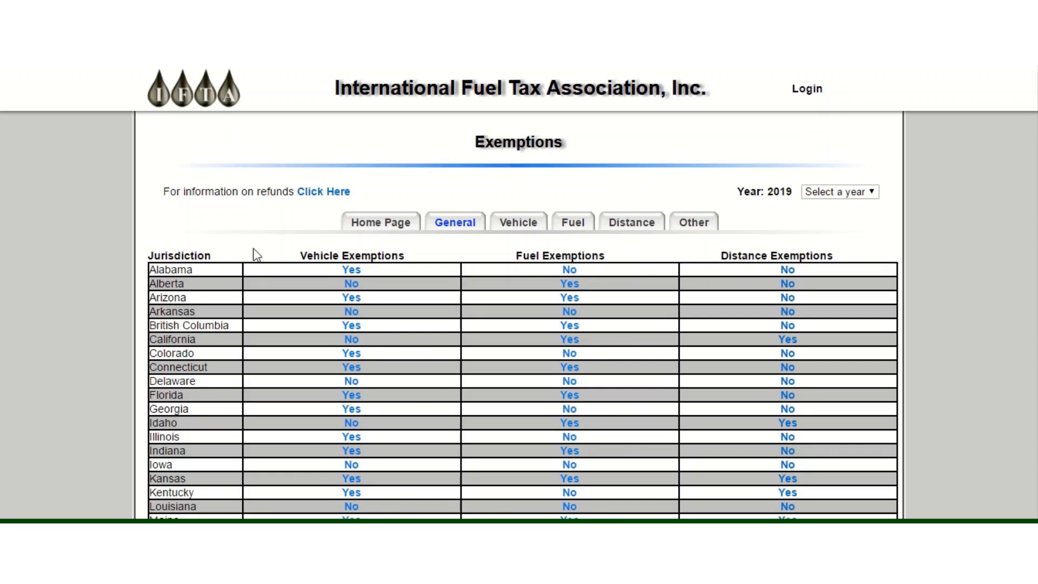
scroll(273, 230, "down", 3)
scroll(273, 227, "up", 2)
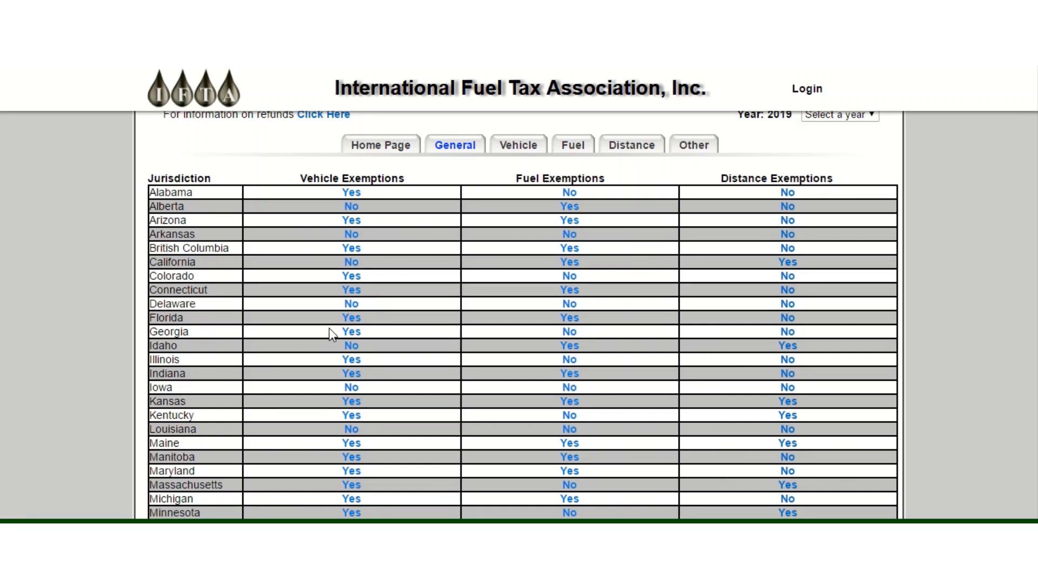
scroll(335, 330, "down", 3)
scroll(335, 329, "up", 3)
- Open the fuel exemptions table, read Idaho's fuel exemption details and comments, and return to the general exemptions list
left_click(567, 346)
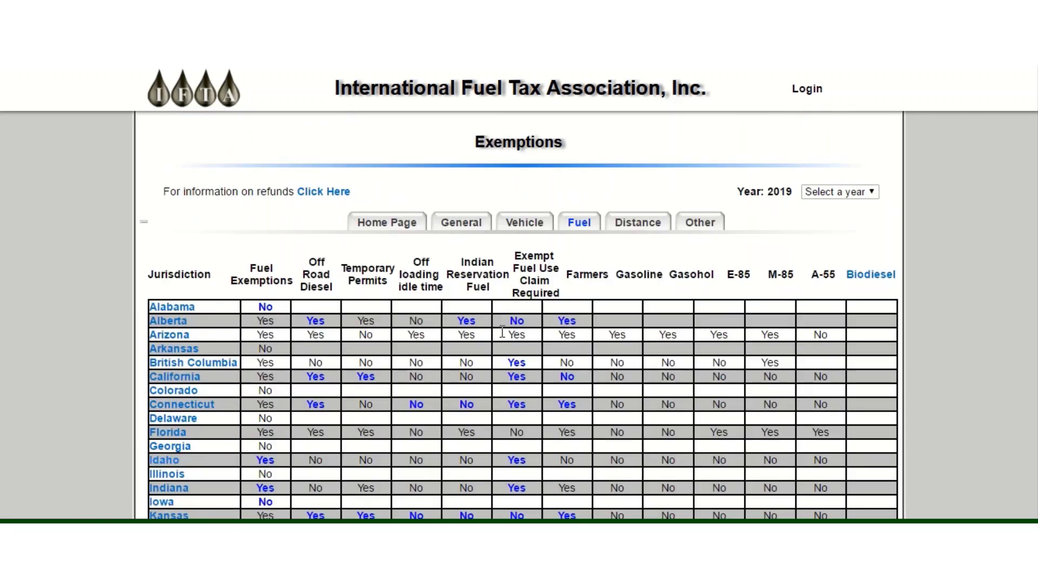
scroll(314, 281, "down", 2)
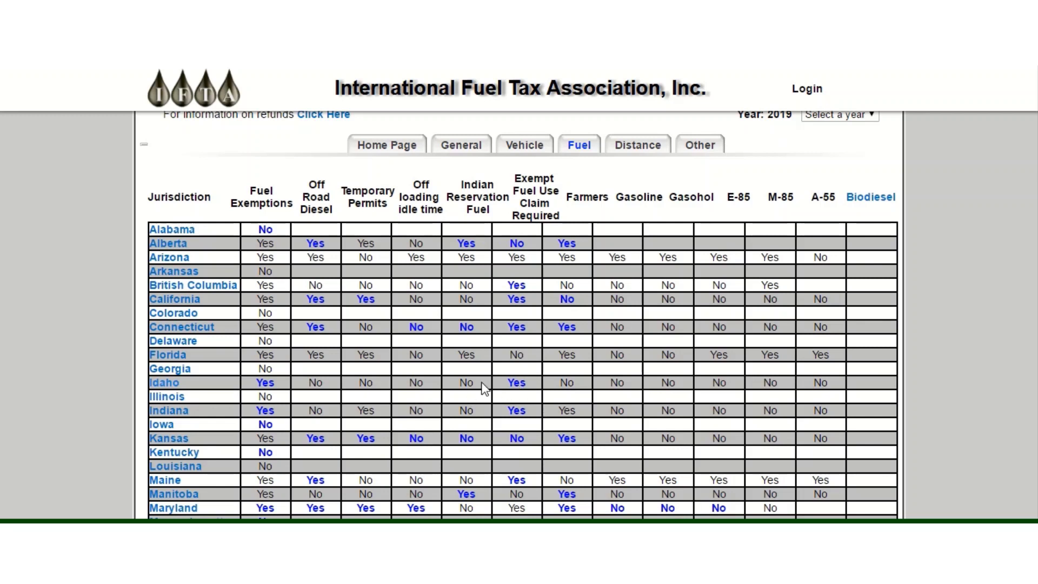
left_click(515, 383)
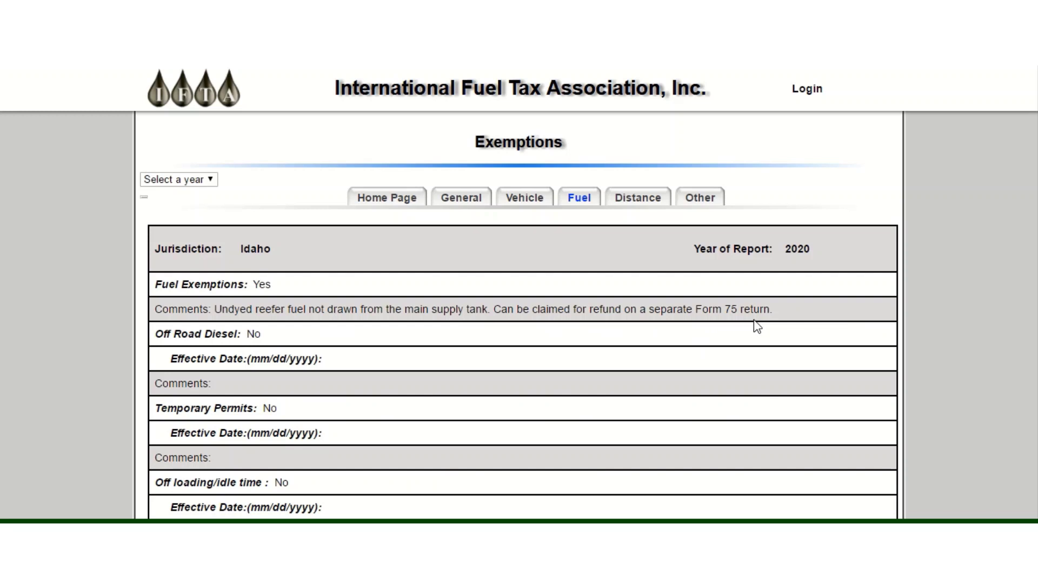
scroll(357, 326, "down", 1)
scroll(357, 327, "up", 1)
key("alt+Left")
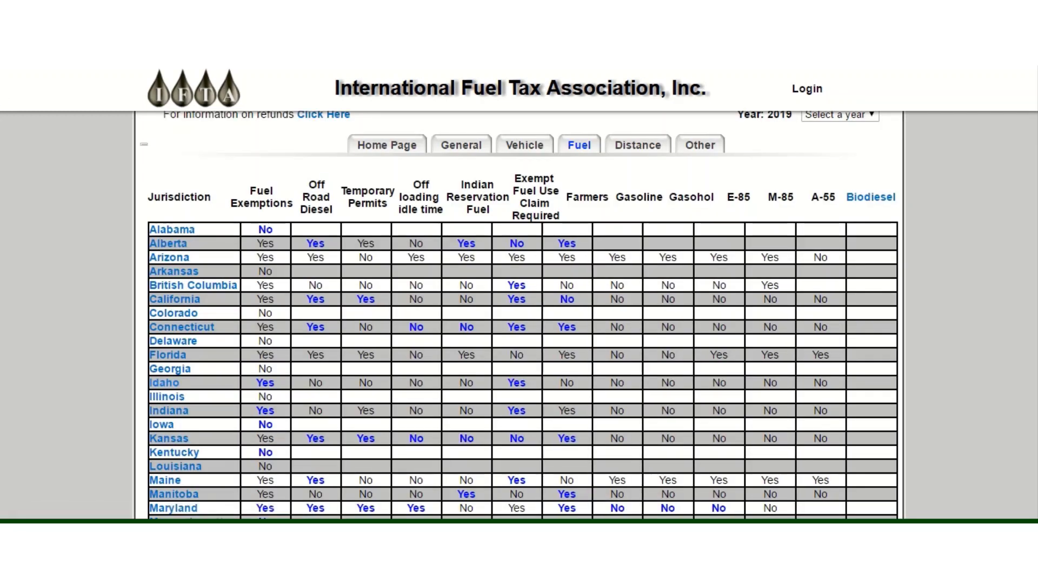
key("alt+Left")
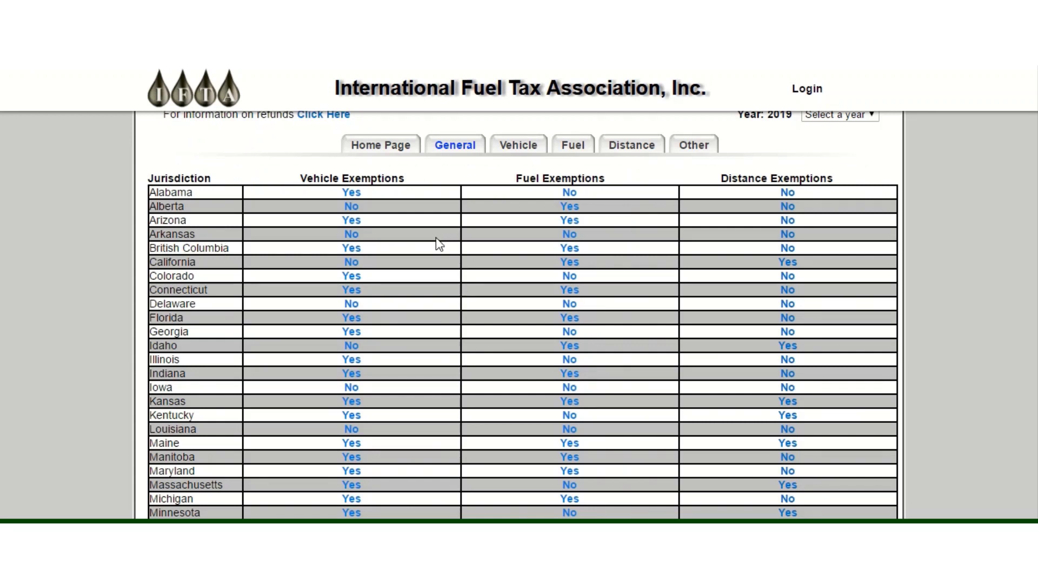
scroll(436, 241, "up", 1)
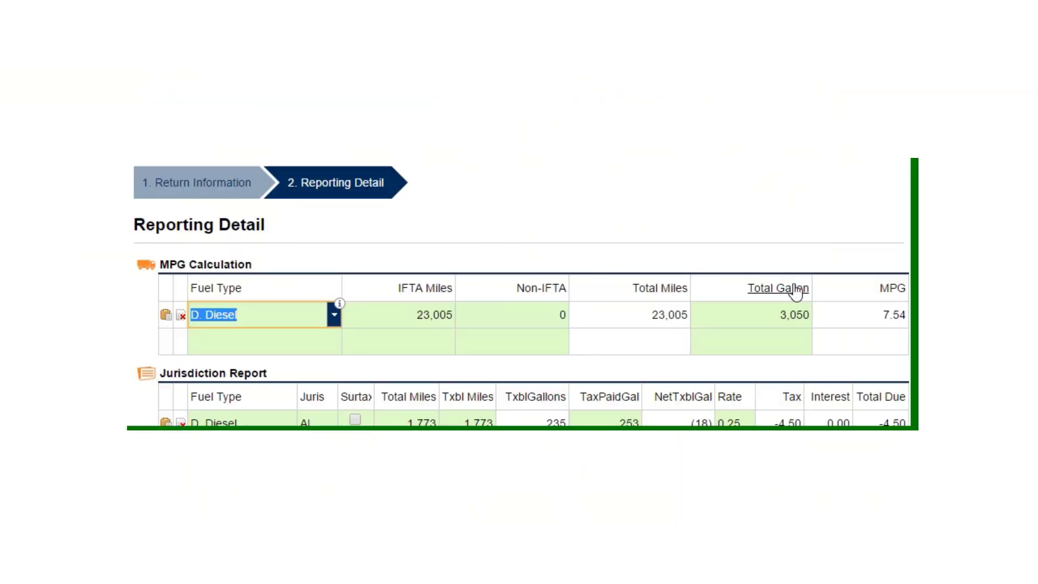
- Back in the IFTA return, examine the miles, gallons, rates and tax of all completed Jurisdiction Report rows
scroll(622, 294, "down", 5)
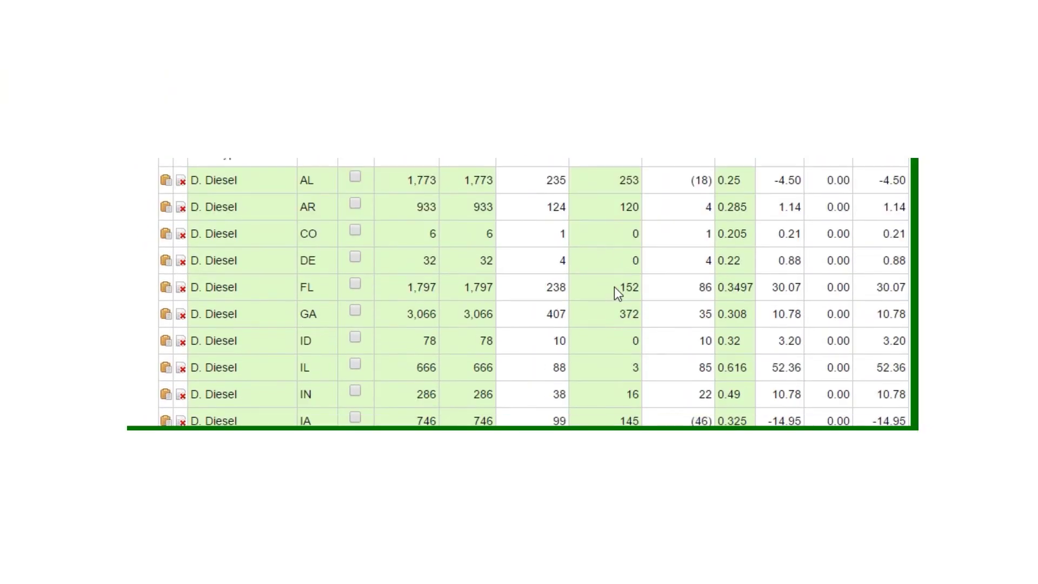
scroll(614, 288, "down", 4)
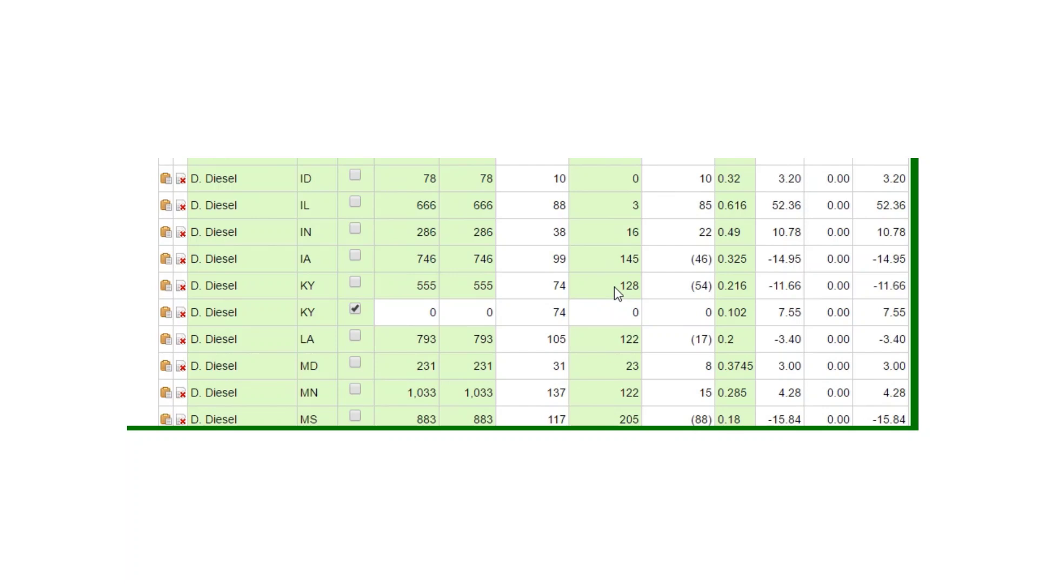
scroll(627, 289, "down", 3)
scroll(652, 301, "up", 1)
scroll(653, 302, "down", 2)
scroll(651, 301, "down", 4)
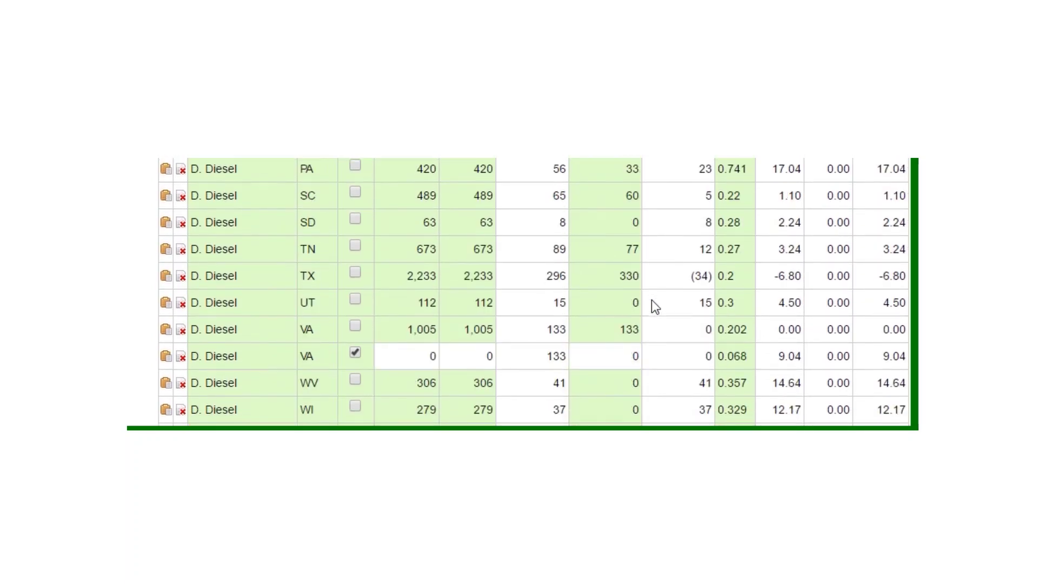
scroll(651, 300, "down", 2)
scroll(652, 301, "down", 2)
scroll(652, 300, "up", 2)
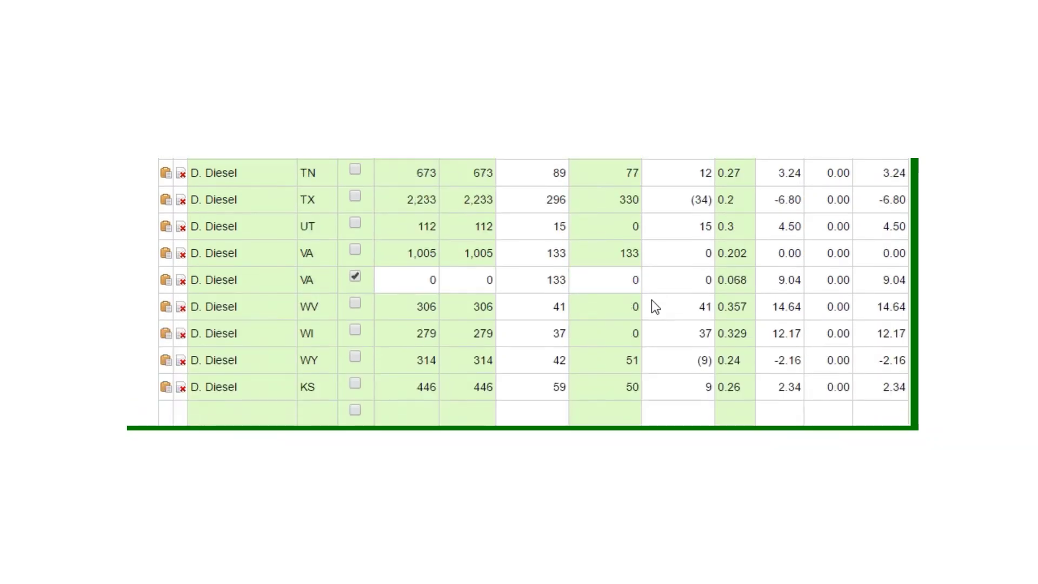
scroll(652, 302, "up", 9)
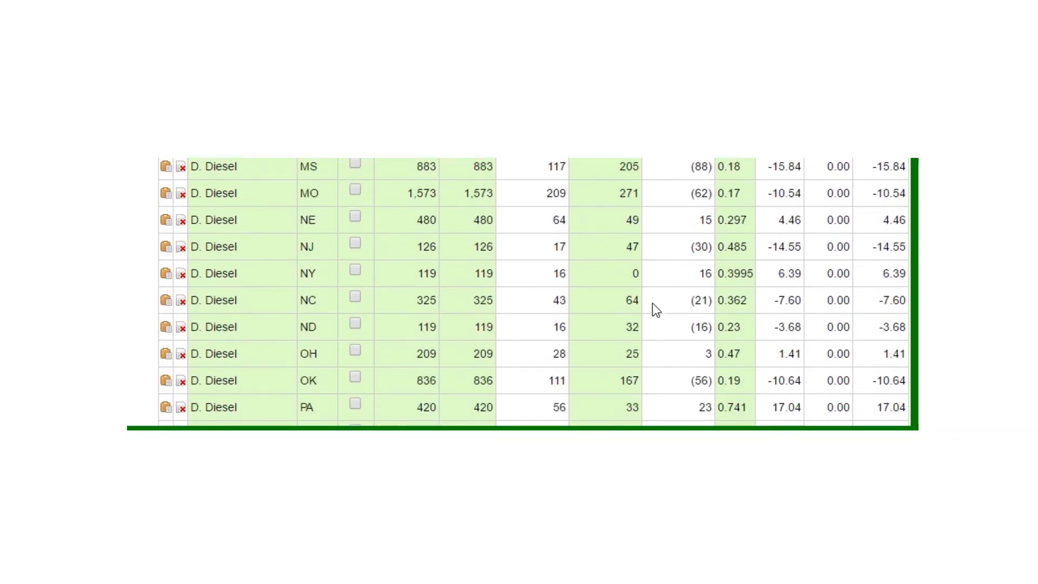
scroll(656, 309, "up", 3)
scroll(656, 309, "up", 3)
- Compare the KY and VA surtax rows with those states' regular rows in the Jurisdiction Report
scroll(656, 310, "down", 3)
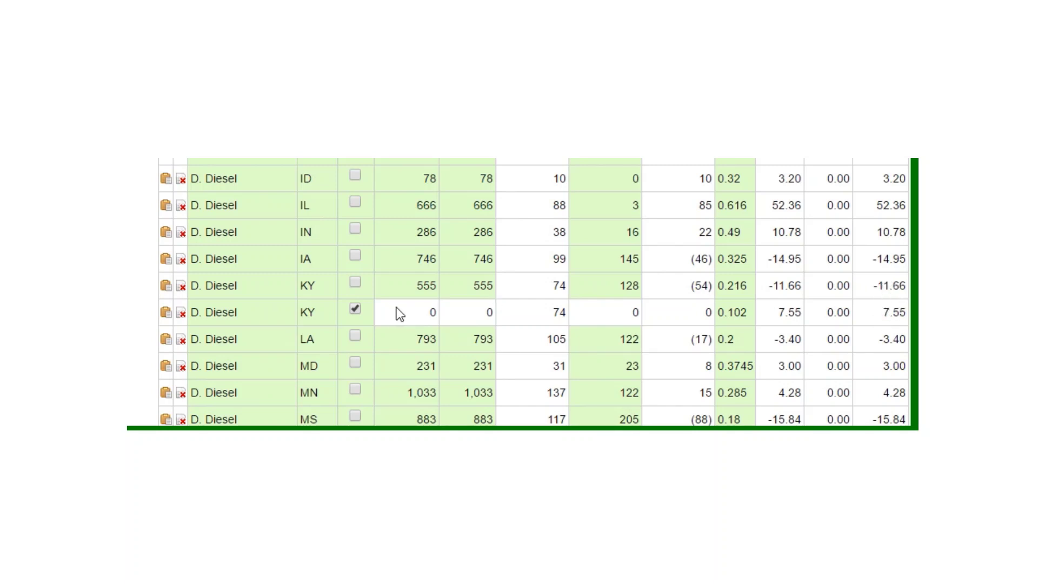
scroll(397, 313, "down", 3)
scroll(398, 306, "down", 7)
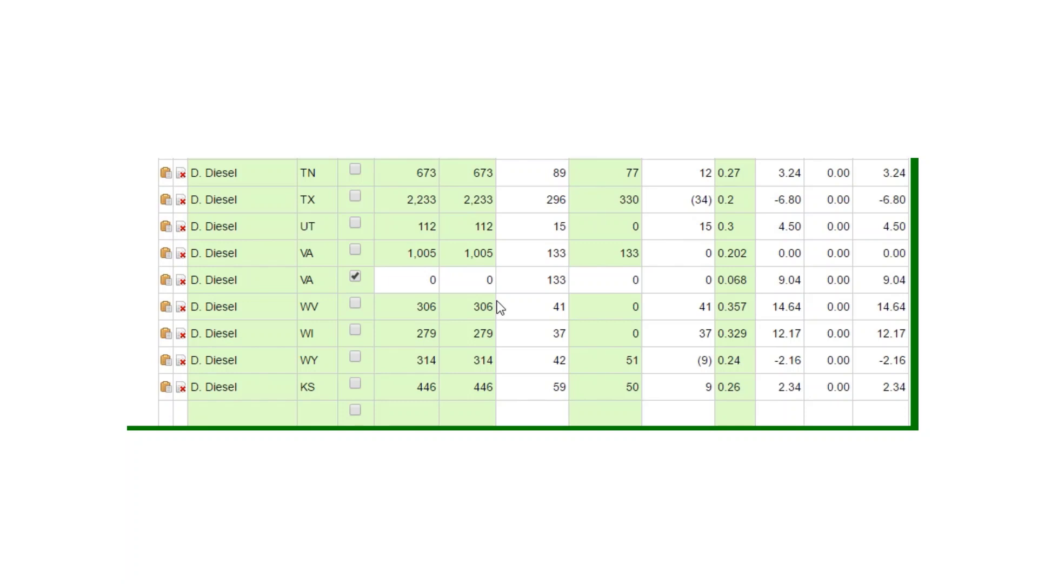
scroll(500, 307, "up", 5)
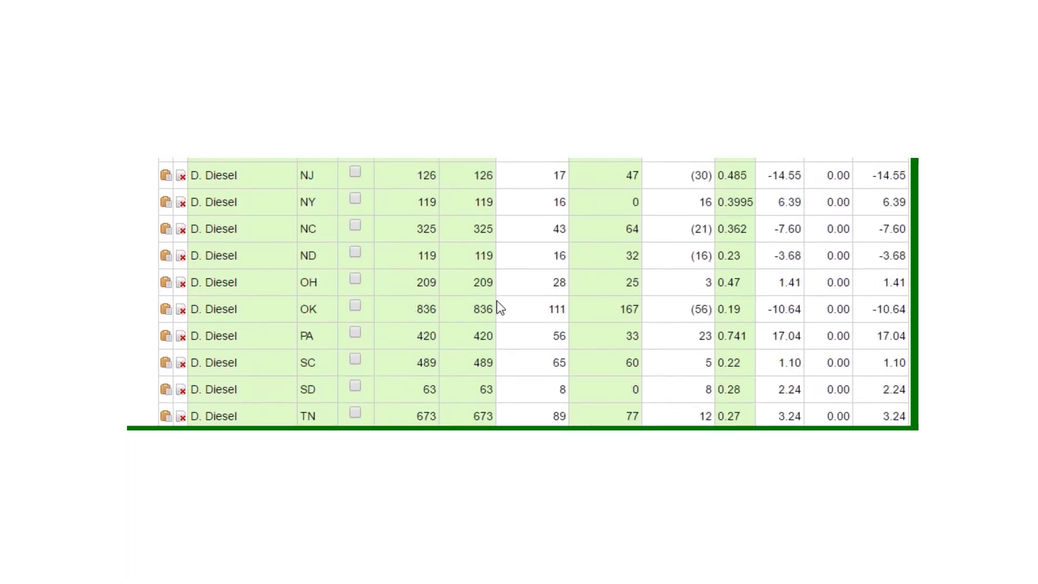
scroll(500, 307, "up", 5)
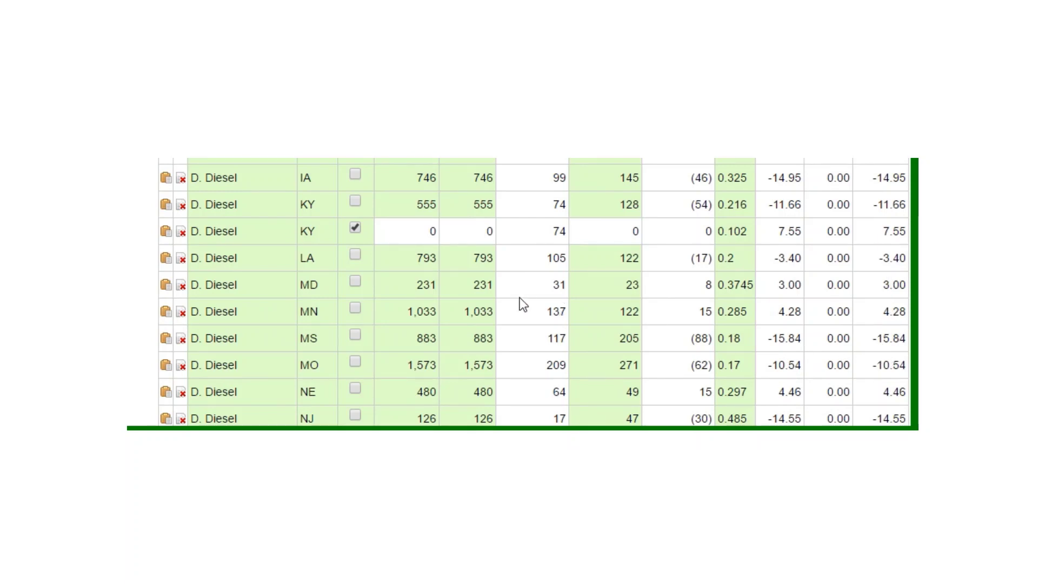
scroll(520, 297, "down", 5)
scroll(512, 302, "down", 5)
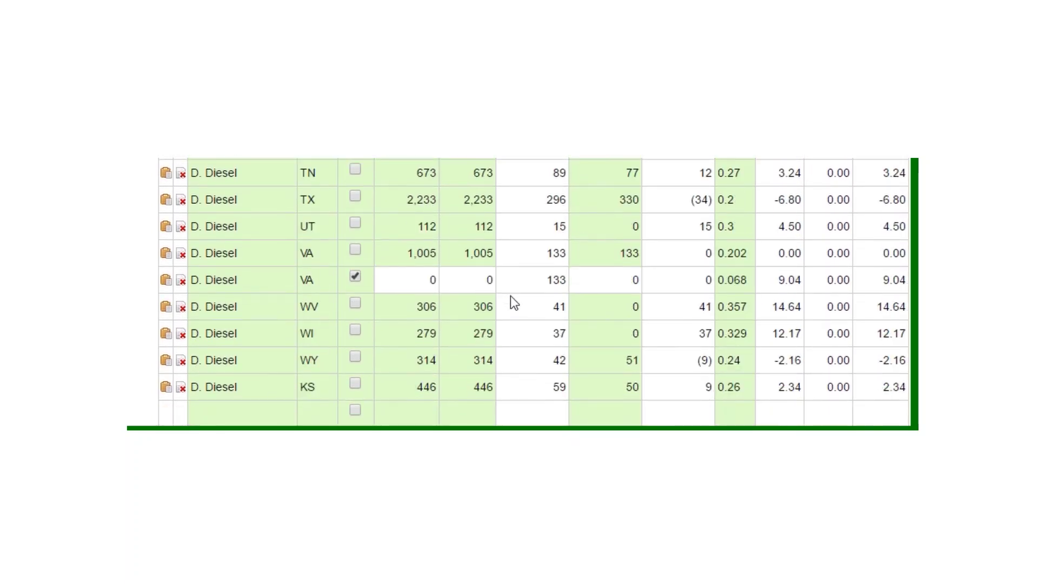